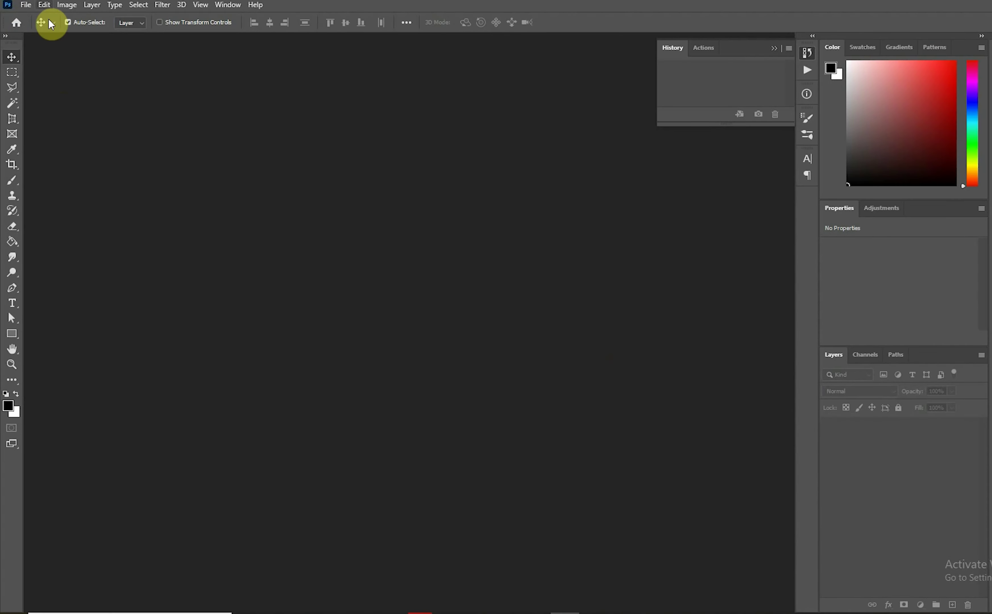
# Create a new document named Snake Plant Art at 1080 × 1350 px, 300 pixels/inch, RGB Color, 16 bit.
pyautogui.click(25, 5)
pyautogui.click(33, 19)
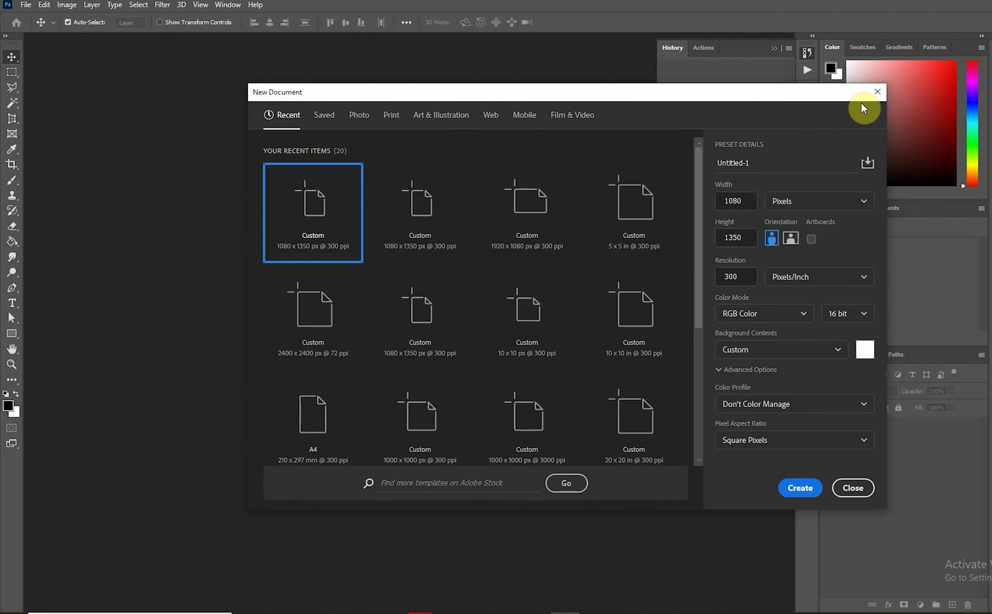
pyautogui.click(736, 201)
pyautogui.doubleClick(736, 201)
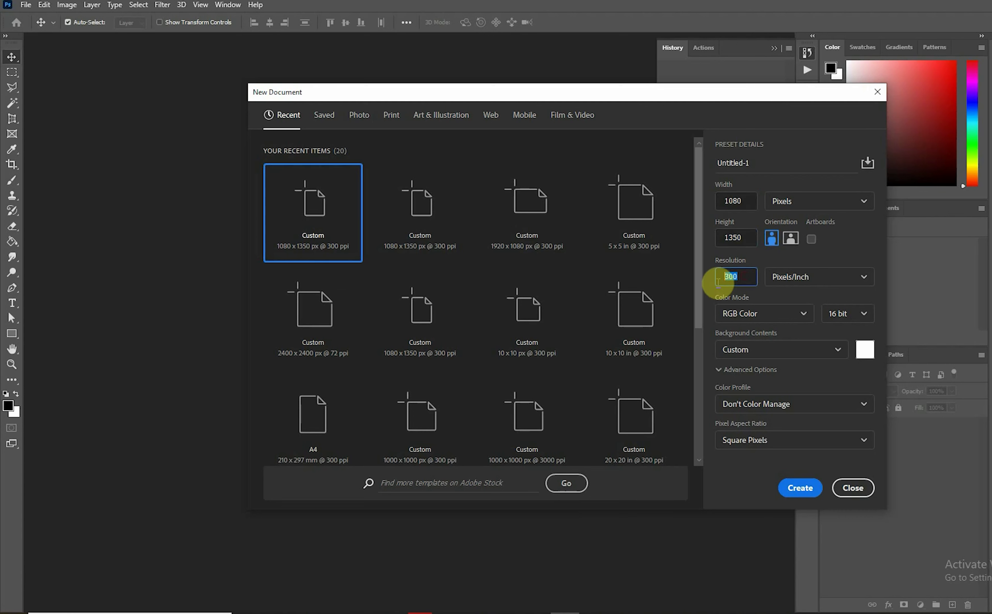
pyautogui.click(860, 313)
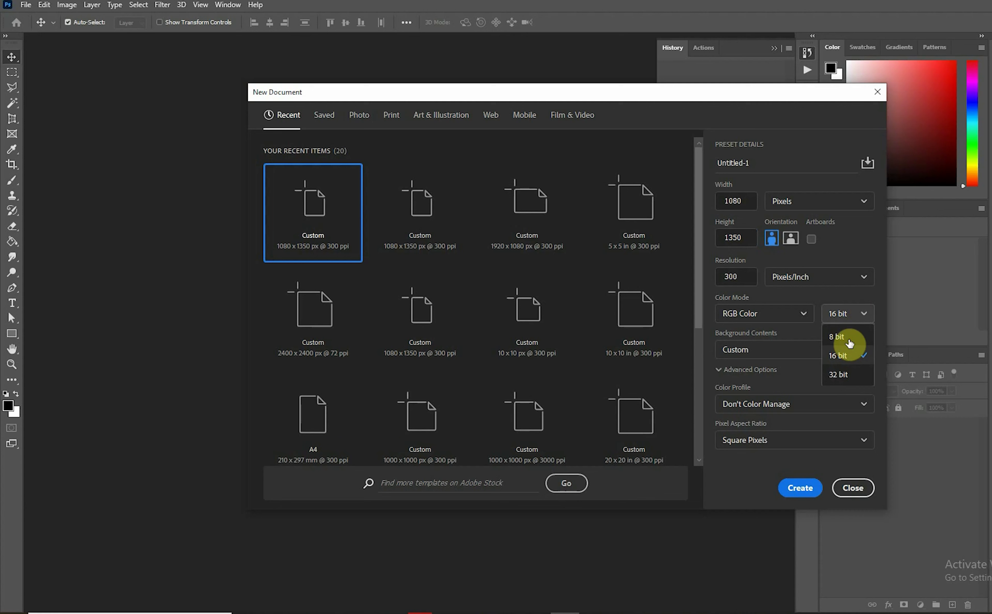
pyautogui.click(842, 356)
pyautogui.moveTo(753, 162); pyautogui.dragTo(705, 169)
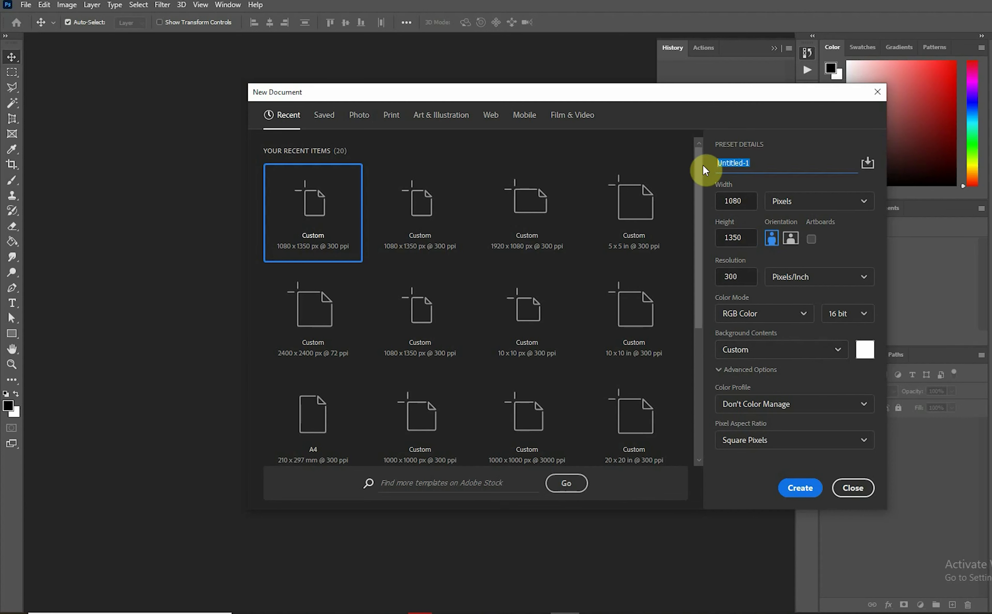
pyautogui.write('Snake Plant Art')
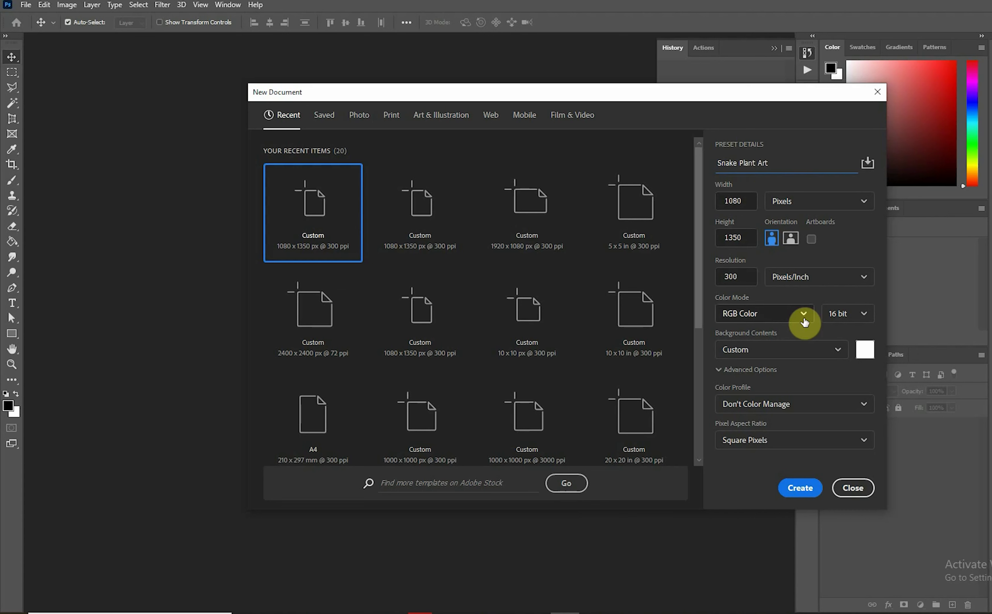
pyautogui.click(799, 488)
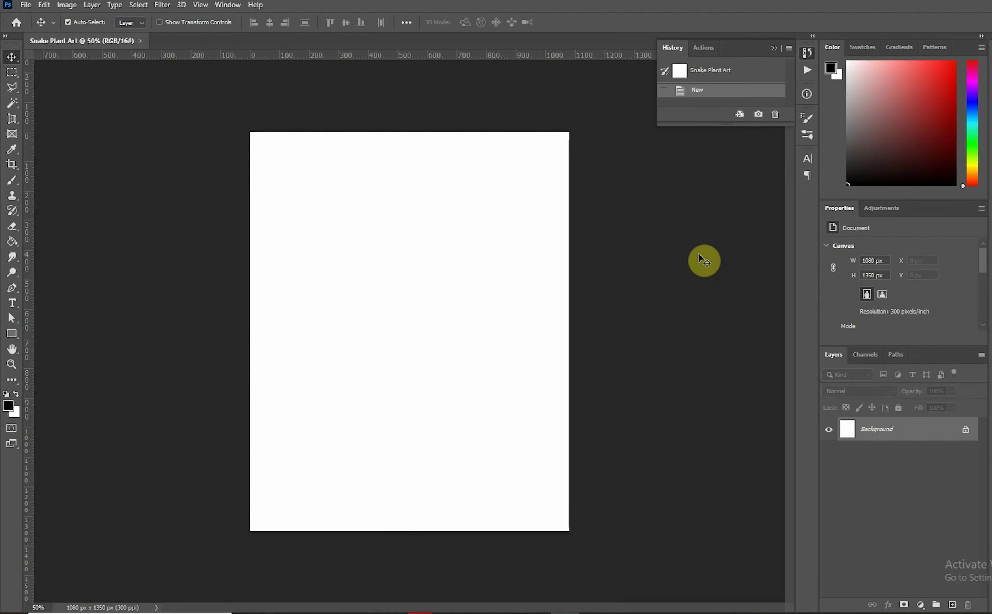
# Place Layer 2.png as a linked object on the canvas at its default fitted size.
pyautogui.click(25, 4)
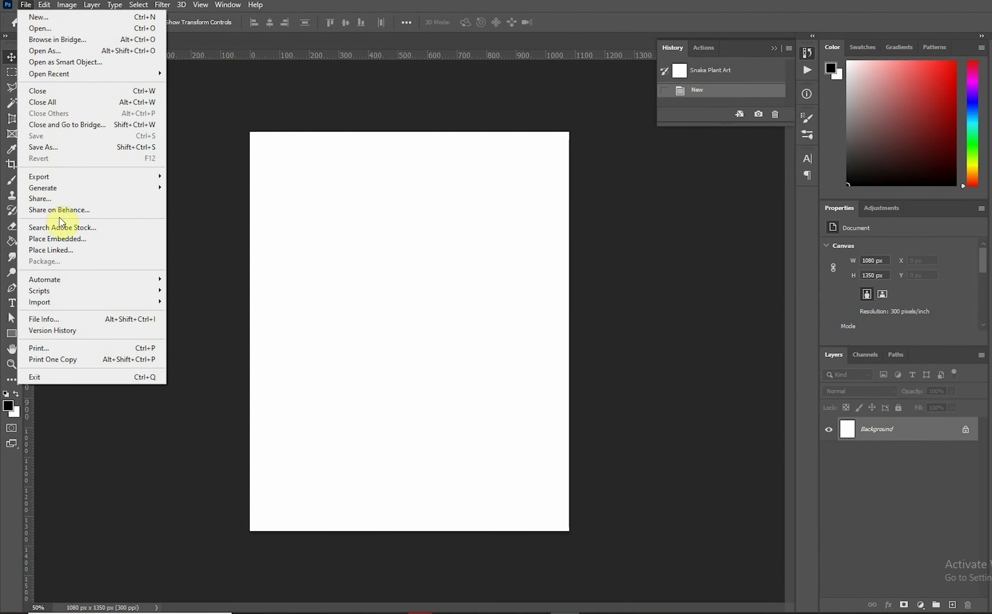
pyautogui.click(65, 251)
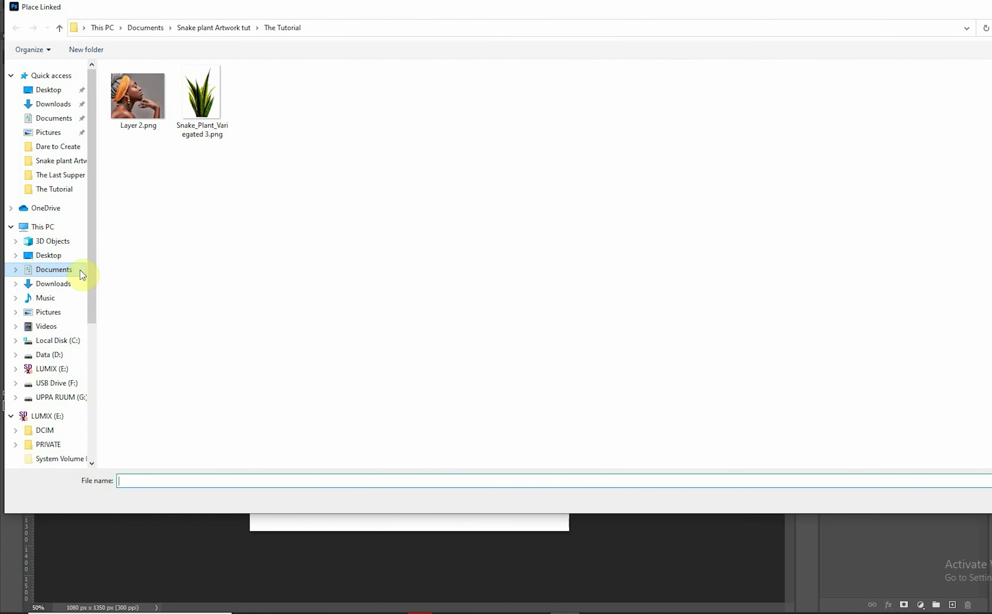
pyautogui.click(142, 93)
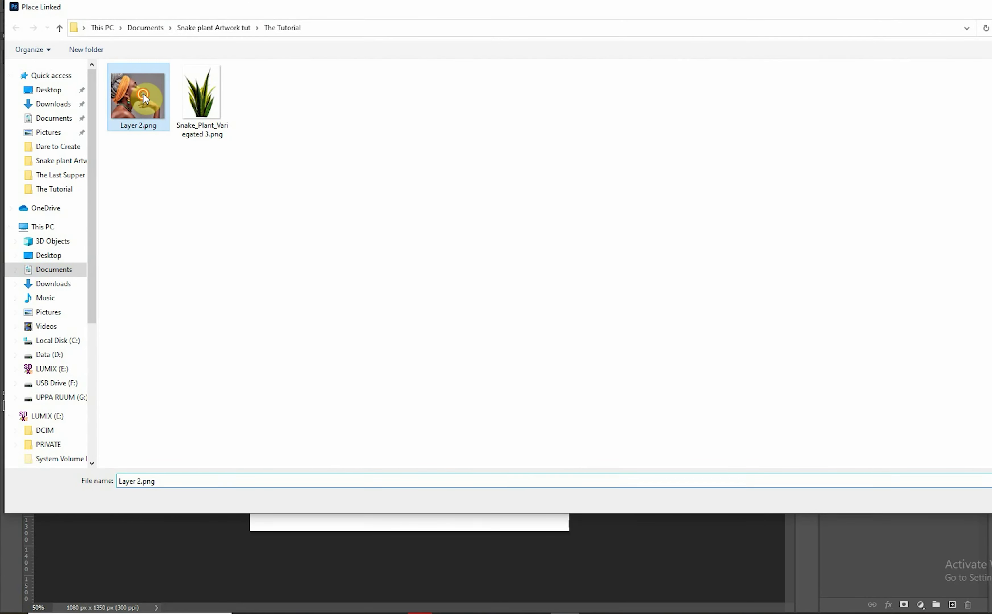
pyautogui.doubleClick(142, 93)
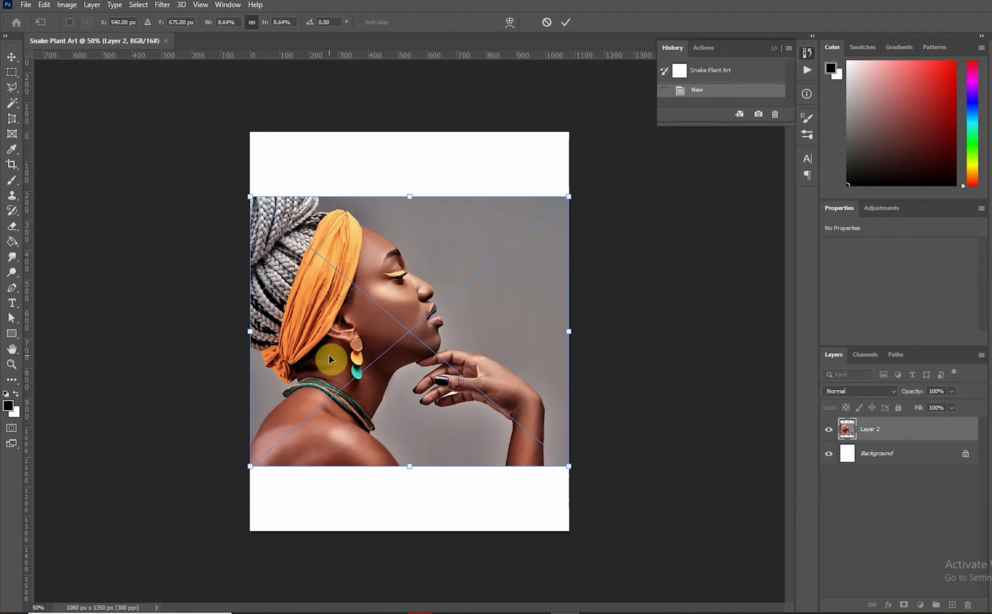
pyautogui.press('Return')
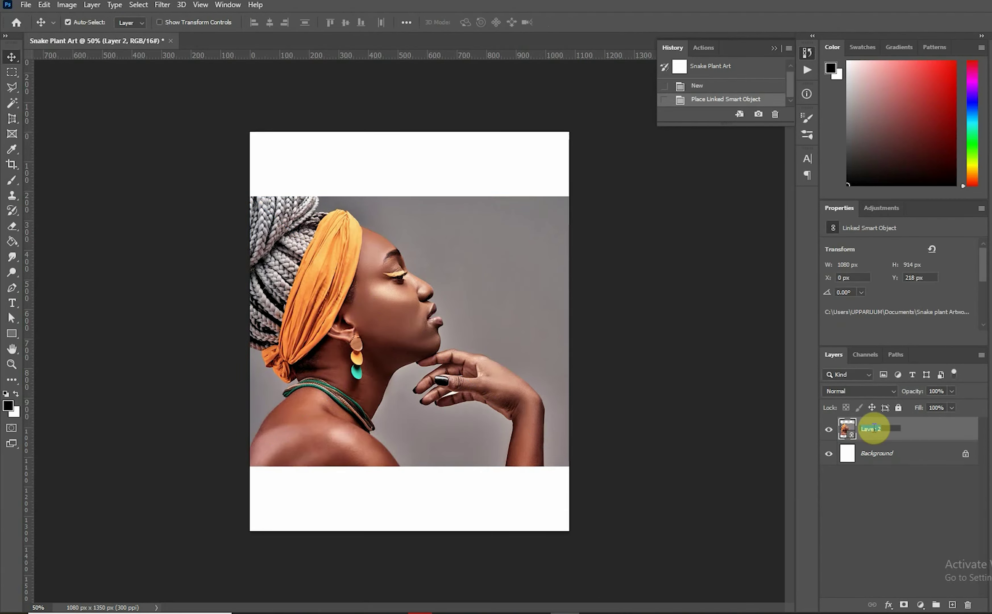
# Rename the placed photo's layer to Model.
pyautogui.click(875, 426)
pyautogui.write('Model')
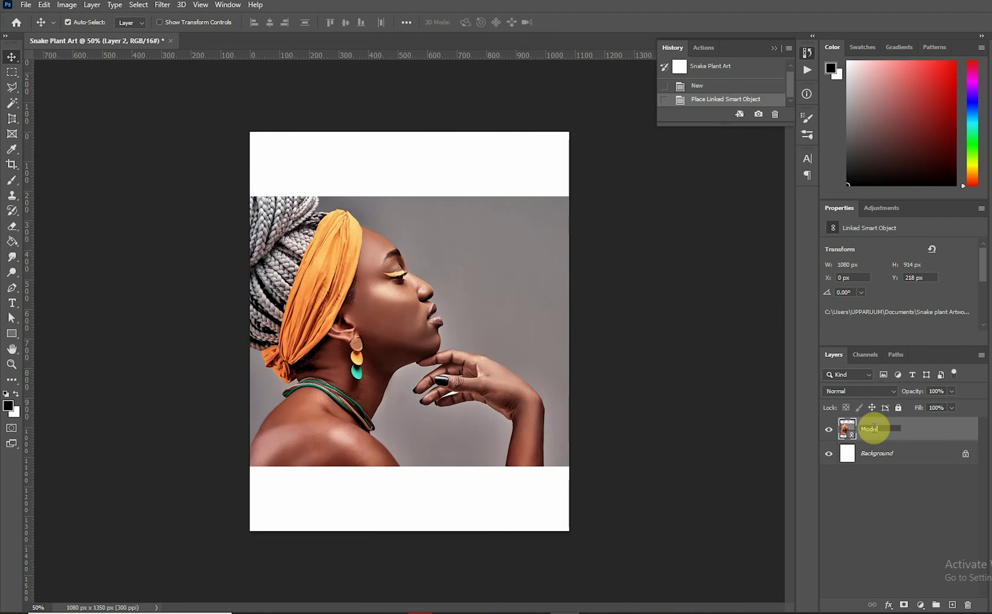
pyautogui.press('Return')
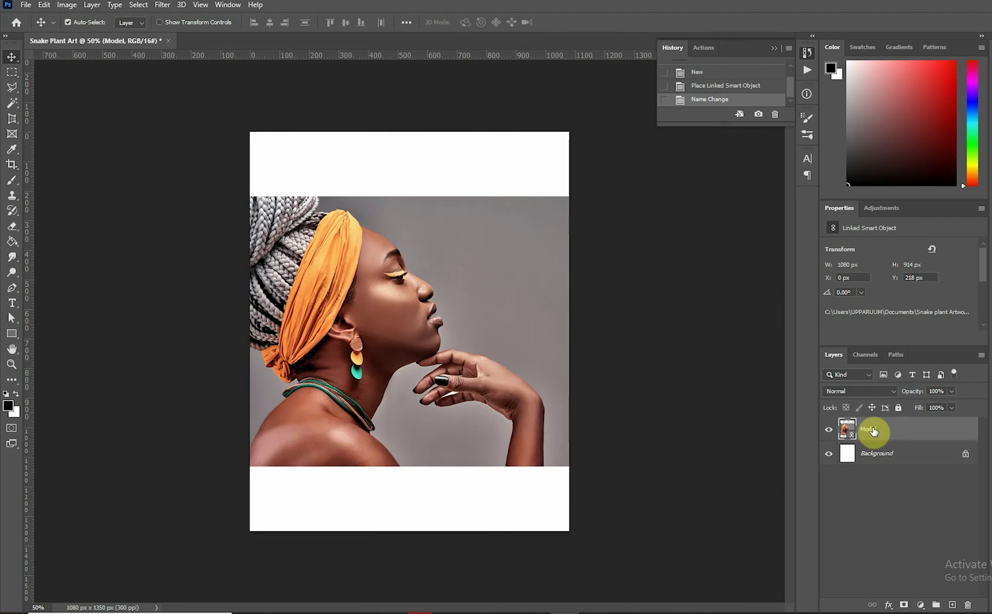
# Scale the Model layer down proportionally about its centre to about 942 × 796 px.
pyautogui.press('ctrl')
pyautogui.hotkey('ctrl', 't')
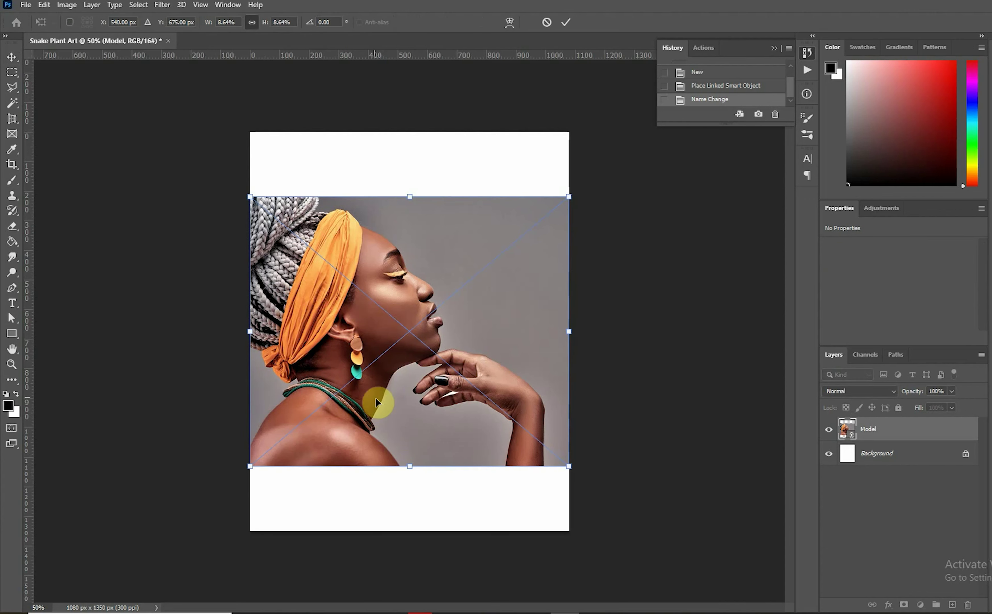
pyautogui.moveTo(250, 196); pyautogui.dragTo(269, 214)
pyautogui.doubleClick(393, 299)
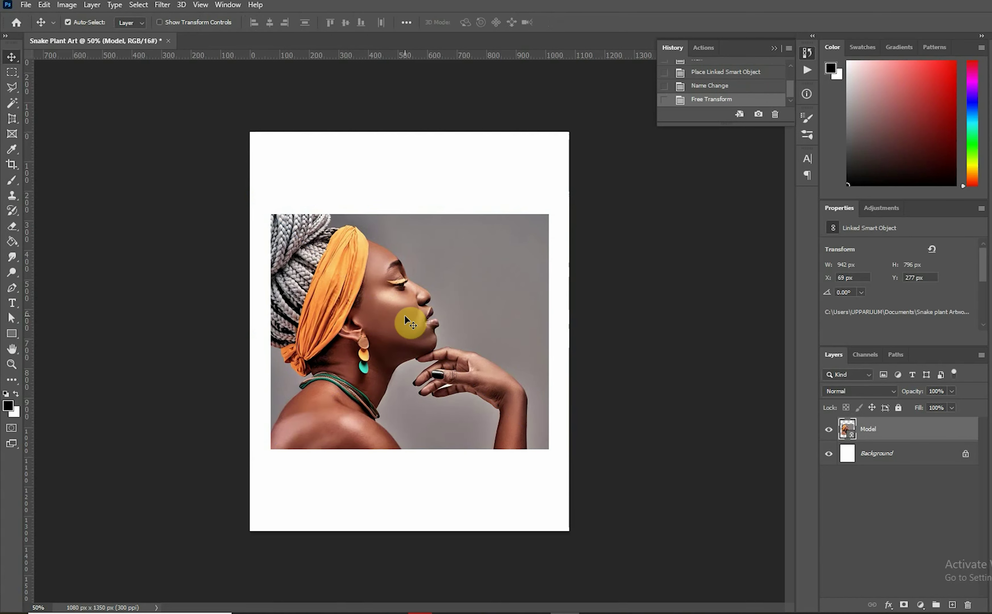
# Mask out the Model photo's background using Select Subject and convert the masked layer to a smart object.
pyautogui.click(139, 5)
pyautogui.click(175, 140)
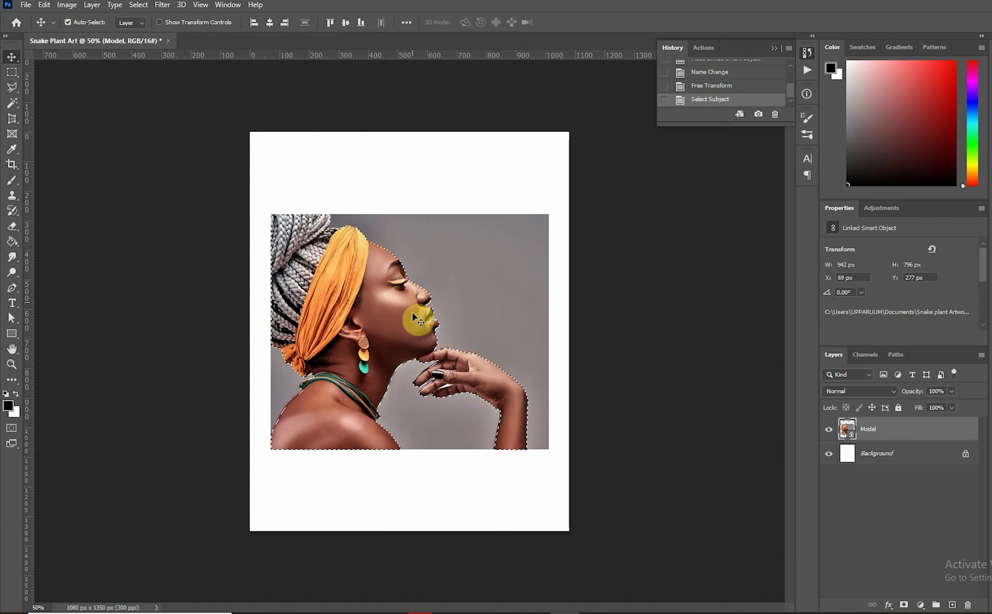
pyautogui.click(905, 605)
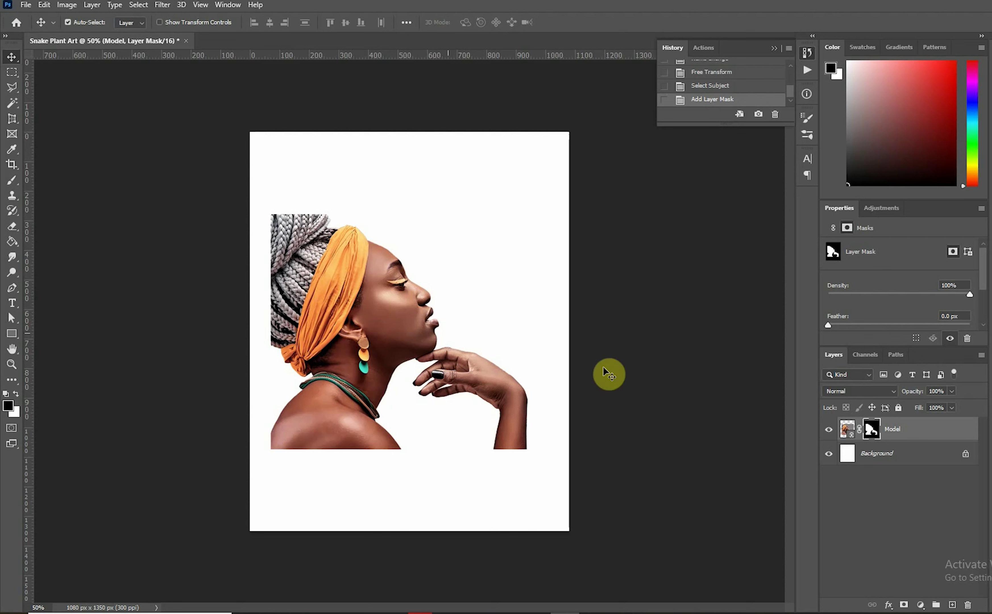
pyautogui.rightClick(916, 435)
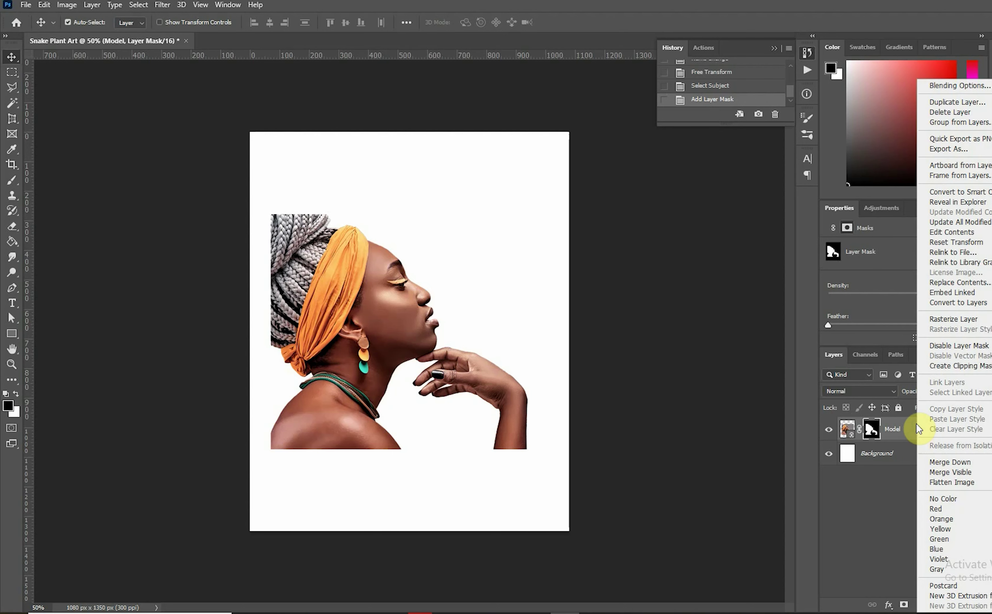
pyautogui.click(973, 192)
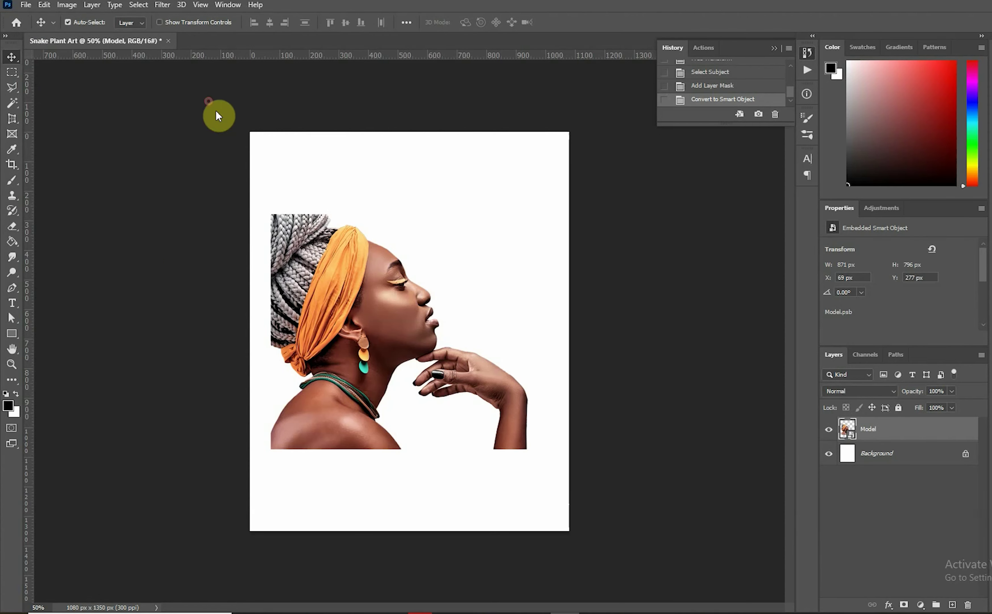
# Scale the Snake Plant layer down proportionally about its centre to about 613 × 977 px.
pyautogui.press('Return')
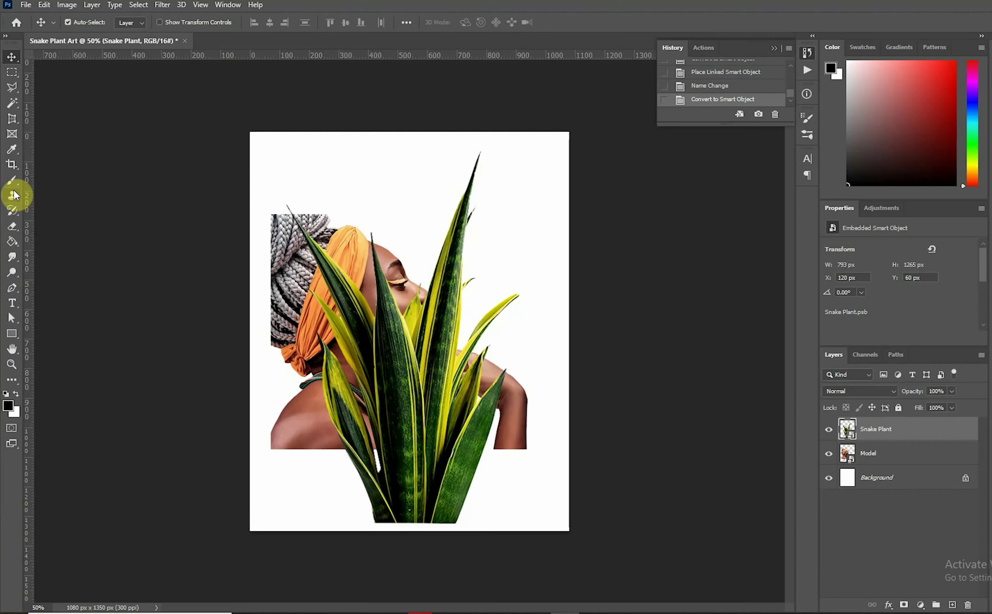
pyautogui.click(13, 181)
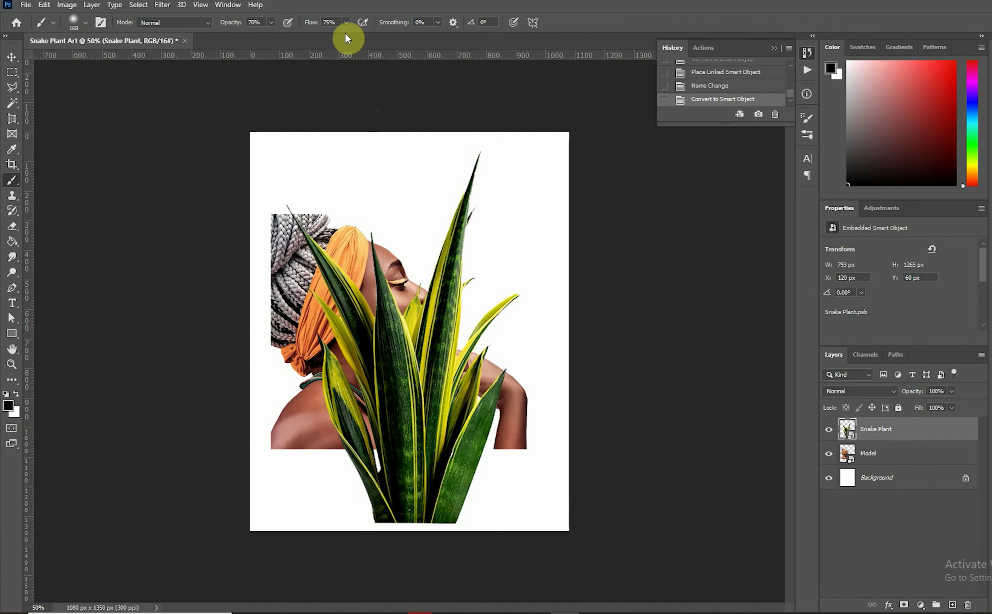
pyautogui.hotkey('ctrl', 't')
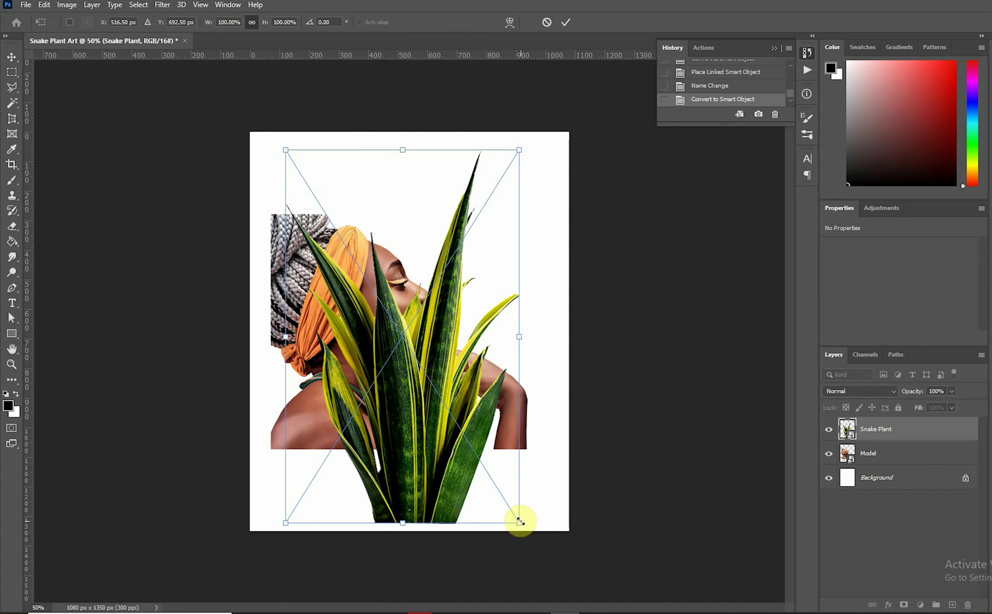
pyautogui.moveTo(520, 521); pyautogui.dragTo(492, 481)
pyautogui.press('Return')
# Flip the Snake Plant layer vertically and move it down over the model's hand and forearm.
pyautogui.click(44, 4)
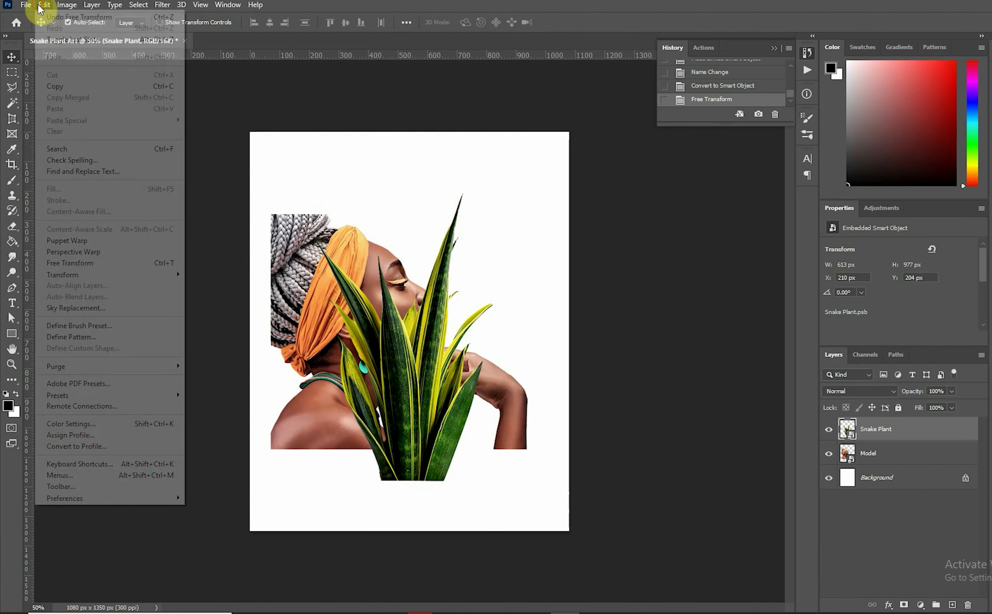
pyautogui.moveTo(158, 271)
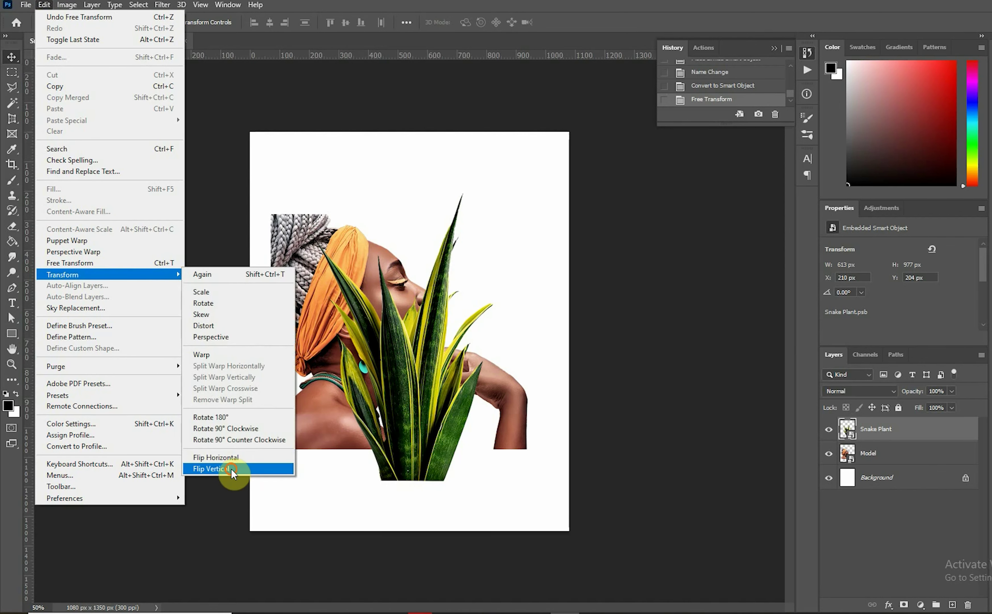
pyautogui.click(231, 468)
pyautogui.moveTo(424, 227); pyautogui.dragTo(495, 339)
# Shrink the flipped plant proportionally to about 27% and place it beneath the model's wrist.
pyautogui.hotkey('ctrl', 't')
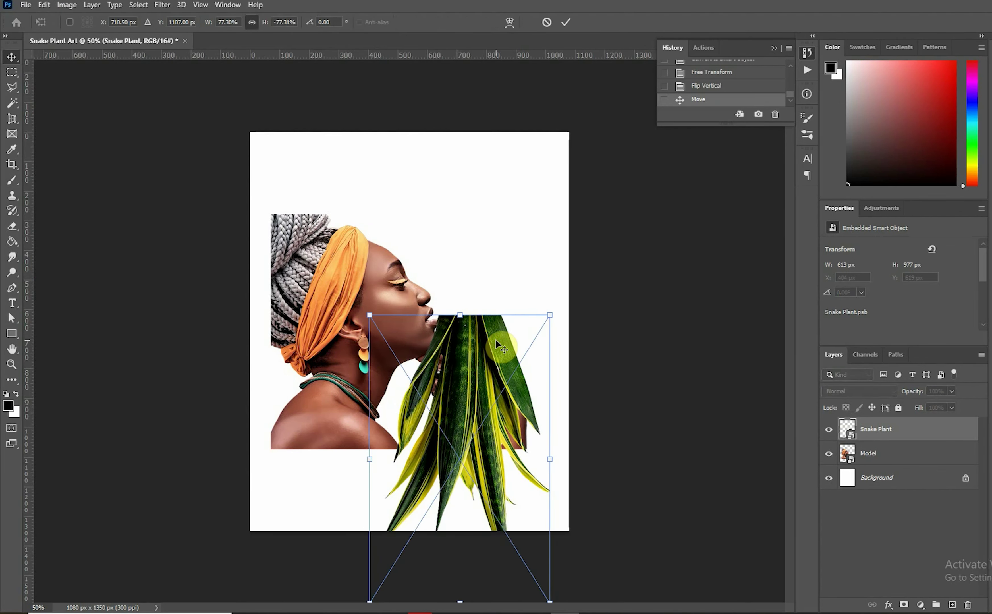
pyautogui.moveTo(369, 315); pyautogui.dragTo(515, 424)
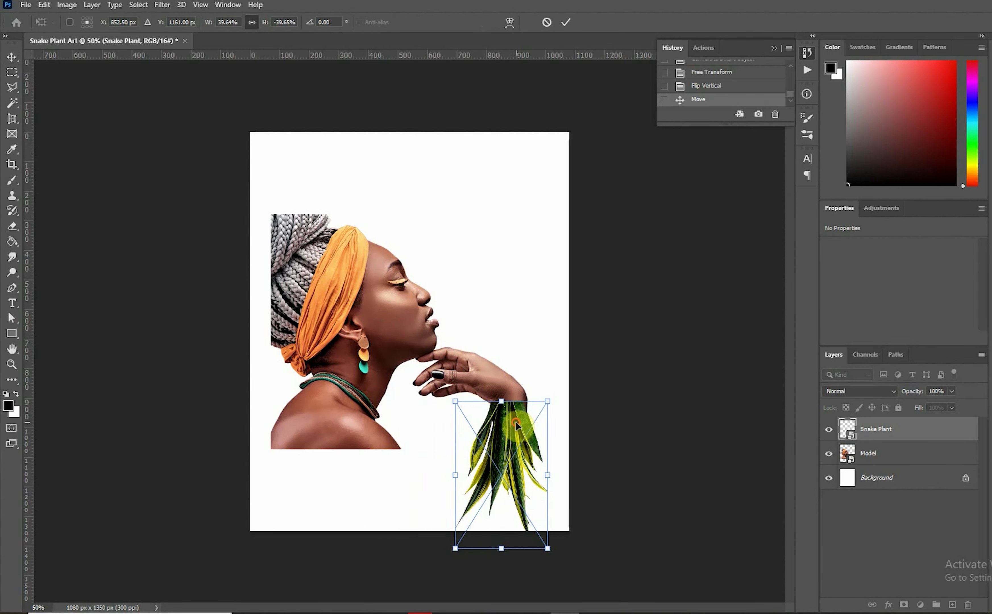
pyautogui.moveTo(451, 400); pyautogui.dragTo(514, 415)
# Enlarge the plant to about 266 × 425 px and align its cut base with the width of the forearm just below the wrist.
pyautogui.hotkey('ctrl', '+')
pyautogui.hotkey('ctrl', '+')
pyautogui.hotkey('ctrl', '+')
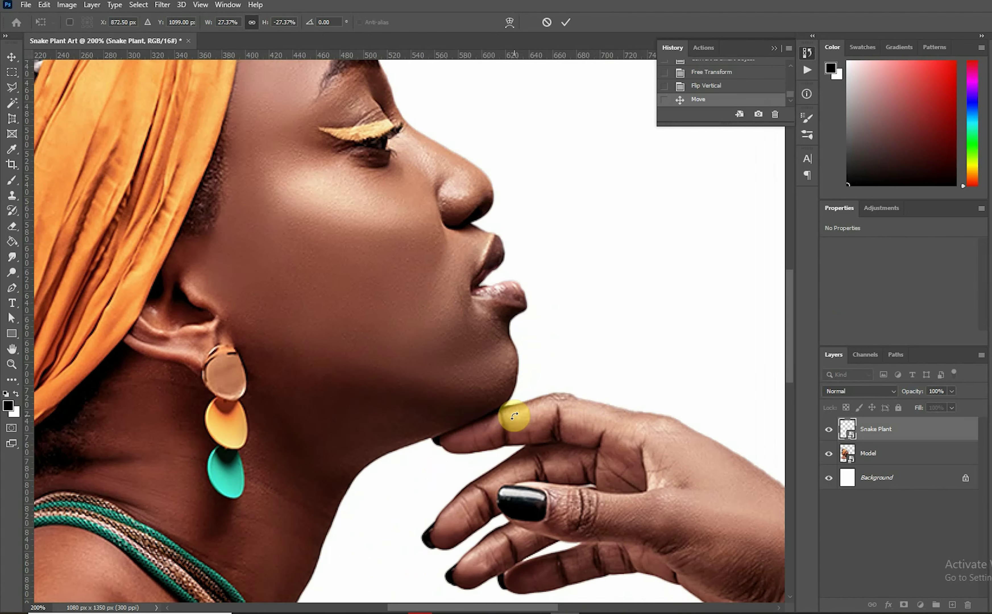
pyautogui.moveTo(619, 504); pyautogui.dragTo(354, 195)
pyautogui.moveTo(573, 484); pyautogui.dragTo(472, 368)
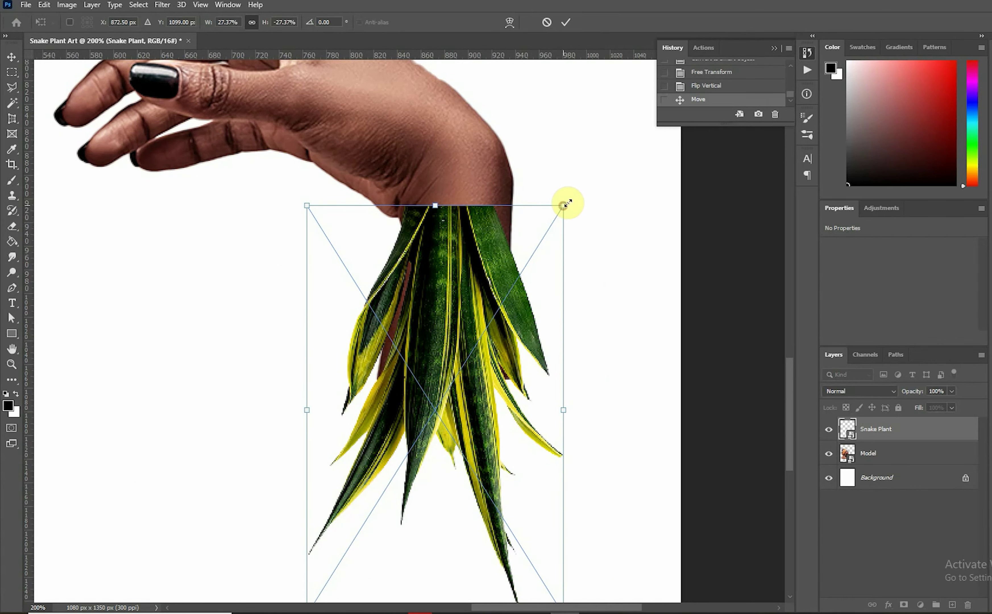
pyautogui.moveTo(564, 205); pyautogui.dragTo(573, 191)
pyautogui.moveTo(467, 247); pyautogui.dragTo(465, 287)
pyautogui.moveTo(574, 238); pyautogui.dragTo(597, 211)
pyautogui.moveTo(468, 249); pyautogui.dragTo(472, 269)
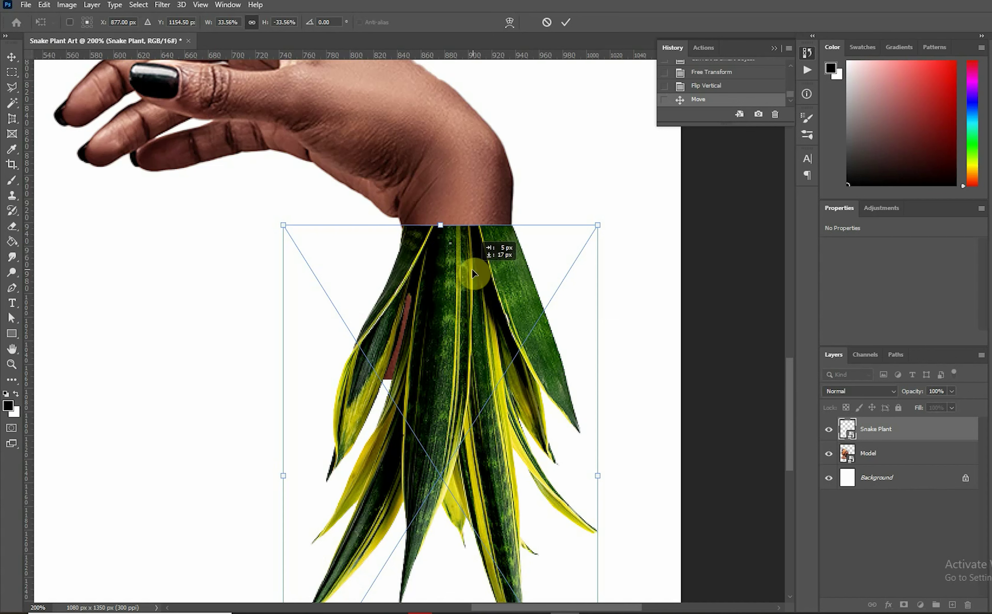
pyautogui.press('Return')
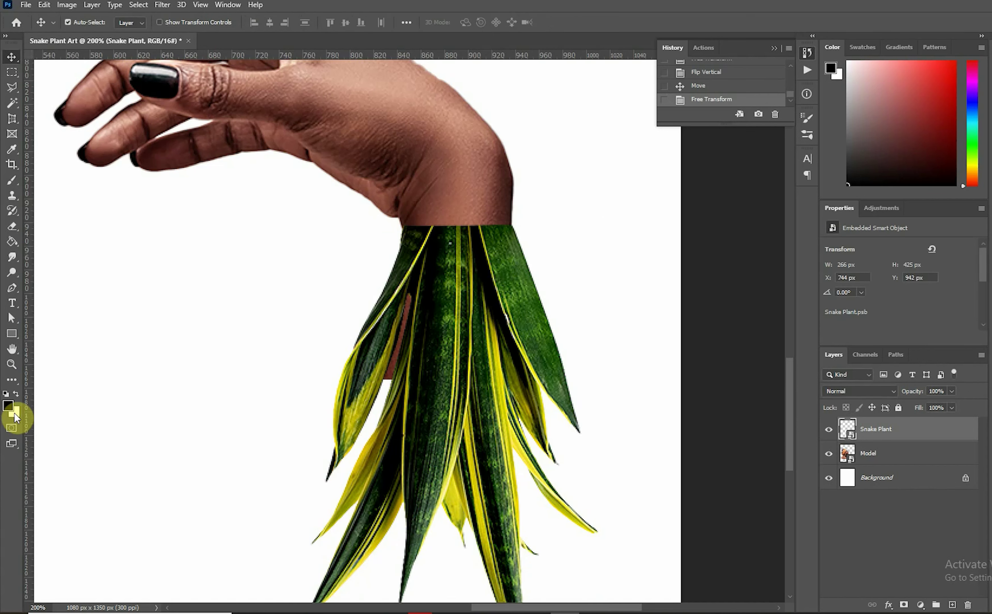
# Add a layer mask to the Snake Plant layer and switch to the Brush tool.
pyautogui.click(12, 182)
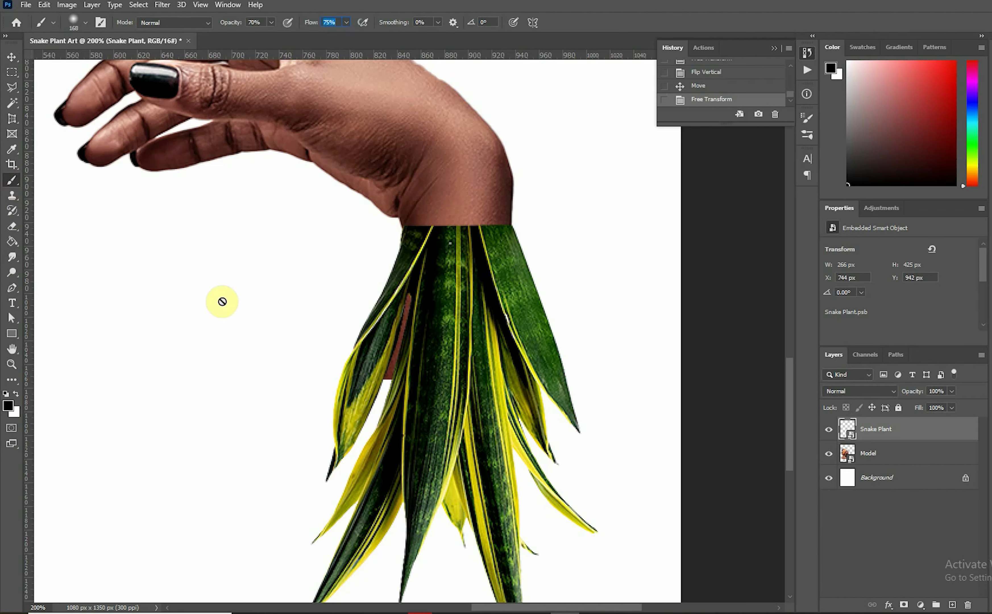
pyautogui.click(904, 605)
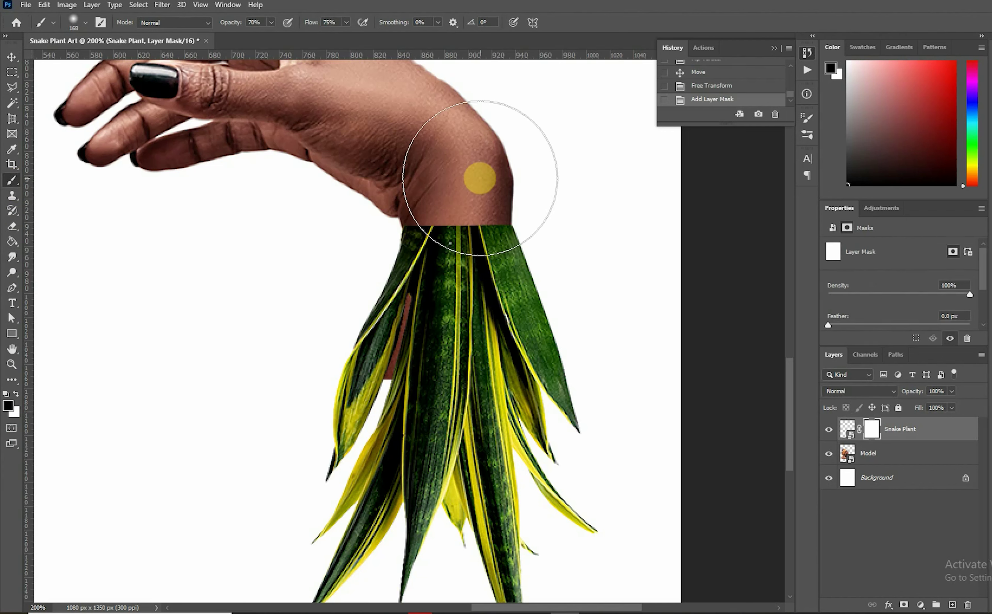
pyautogui.click(467, 160)
pyautogui.moveTo(466, 160); pyautogui.dragTo(465, 159)
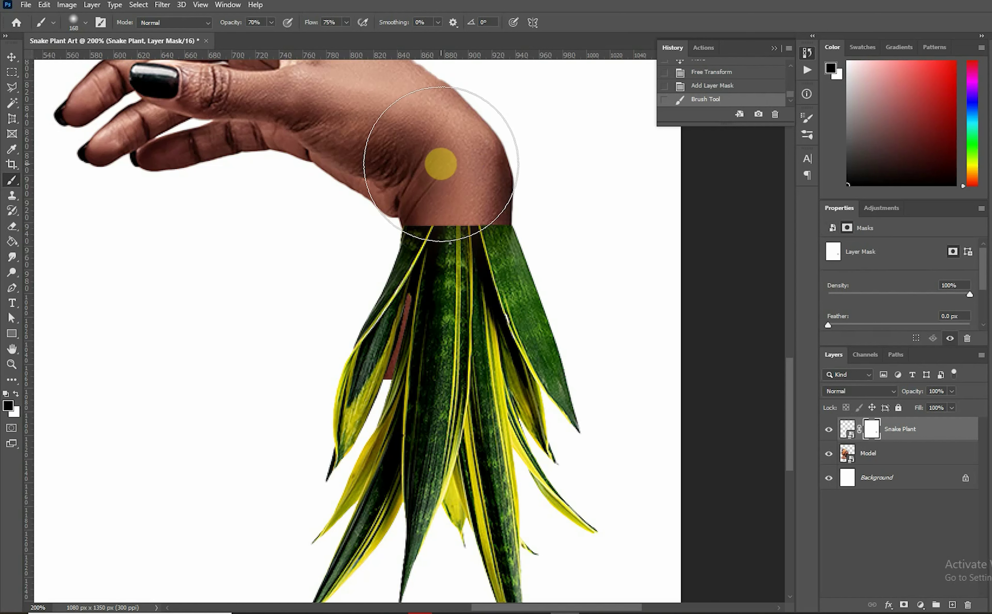
pyautogui.hotkey('ctrl', 'z')
# Blend the plant's cut edge into the wrist by painting black on its mask with a 40 px Soft Round brush.
pyautogui.rightClick(455, 176)
pyautogui.moveTo(524, 204); pyautogui.dragTo(535, 204)
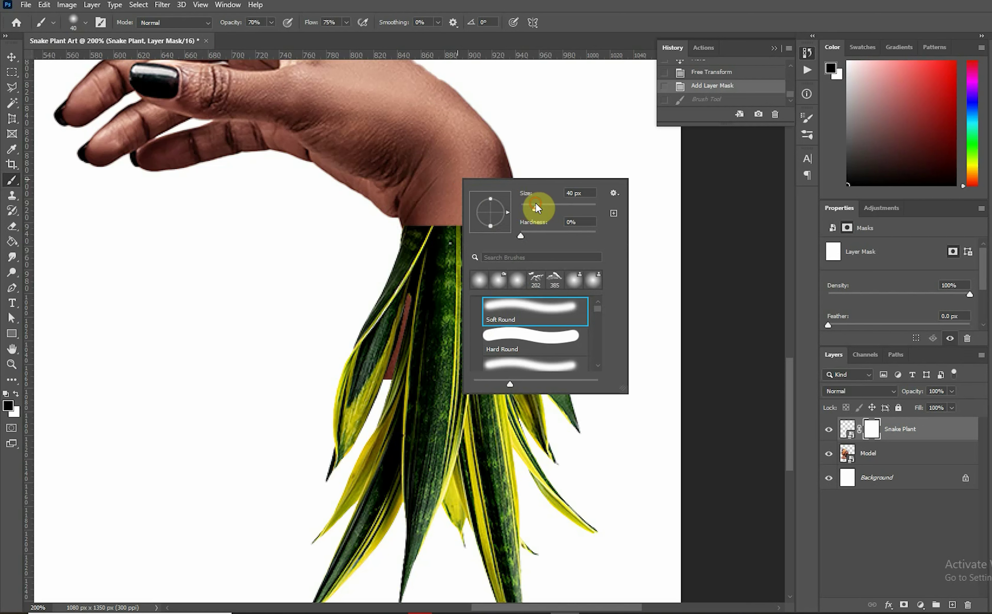
pyautogui.click(434, 221)
pyautogui.click(433, 220)
pyautogui.click(423, 222)
pyautogui.click(420, 222)
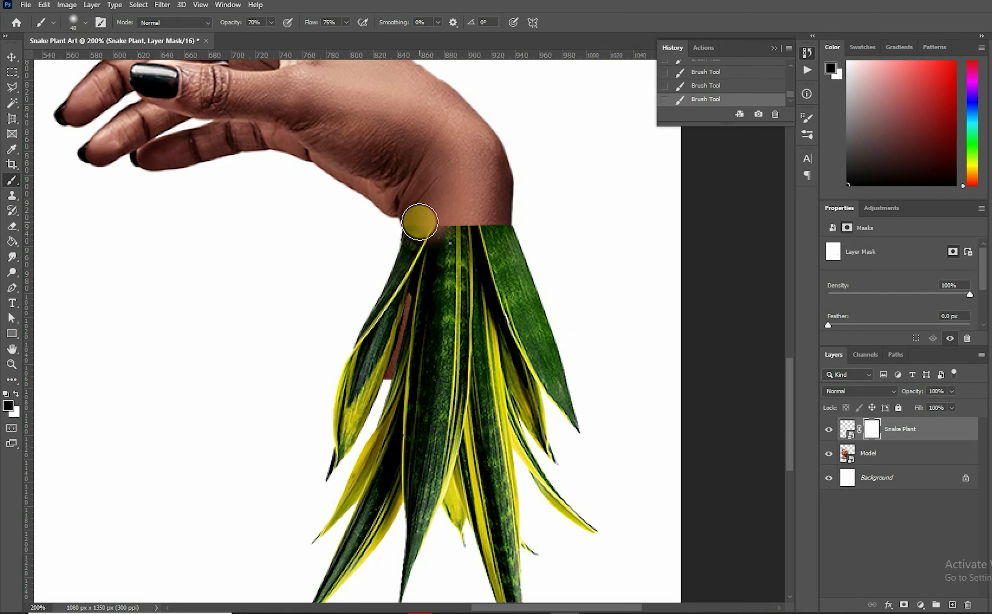
pyautogui.click(458, 213)
pyautogui.click(442, 222)
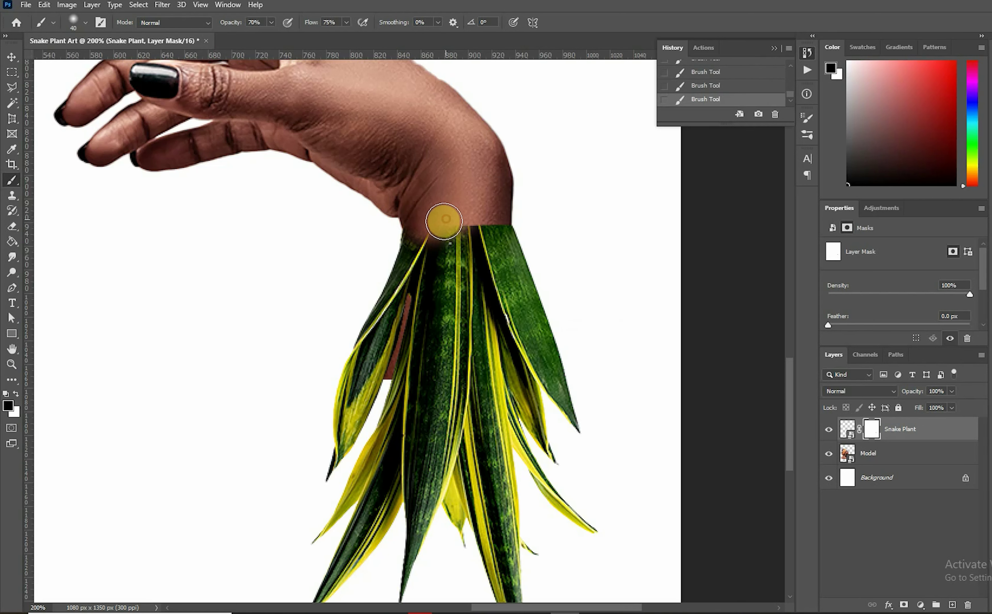
pyautogui.click(491, 213)
pyautogui.click(487, 215)
pyautogui.moveTo(487, 216)
pyautogui.mouseDown()
pyautogui.moveTo(456, 222)
pyautogui.moveTo(490, 221)
pyautogui.moveTo(491, 213)
pyautogui.moveTo(487, 223)
pyautogui.moveTo(553, 231)
pyautogui.mouseUp()
# Refine the blend on the Snake Plant mask with a 37 px brush, and swap the foreground colour to white.
pyautogui.rightClick(457, 203)
pyautogui.moveTo(461, 221)
pyautogui.mouseDown()
pyautogui.moveTo(456, 214)
pyautogui.moveTo(459, 237)
pyautogui.moveTo(464, 204)
pyautogui.mouseUp()
pyautogui.rightClick(469, 202)
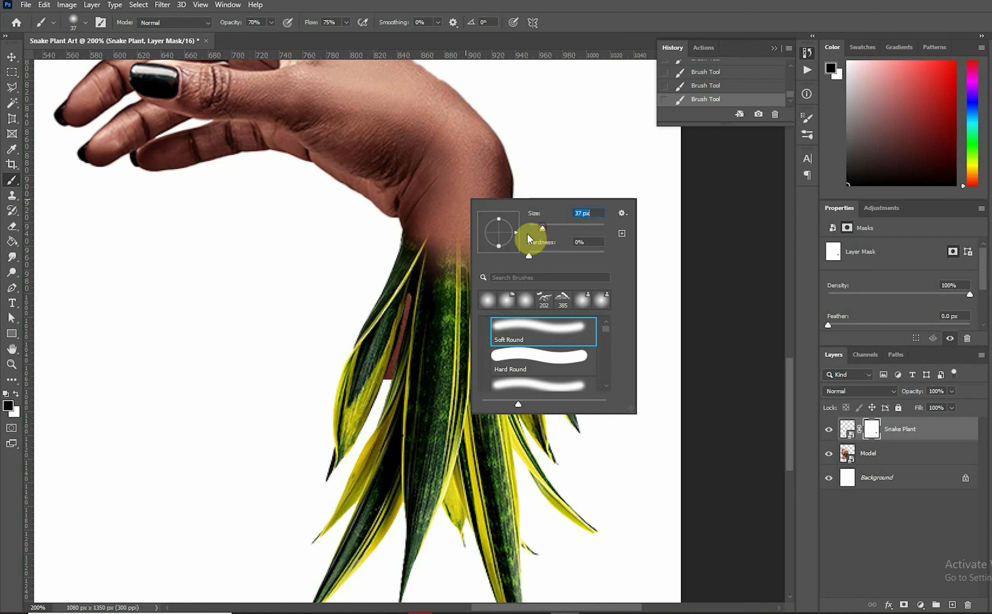
pyautogui.click(161, 362)
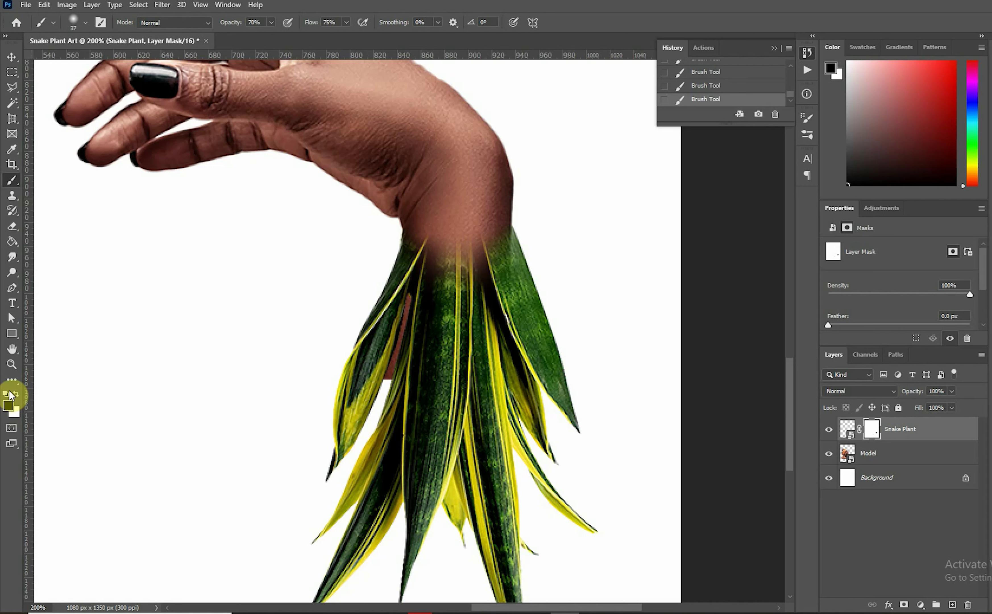
pyautogui.click(17, 397)
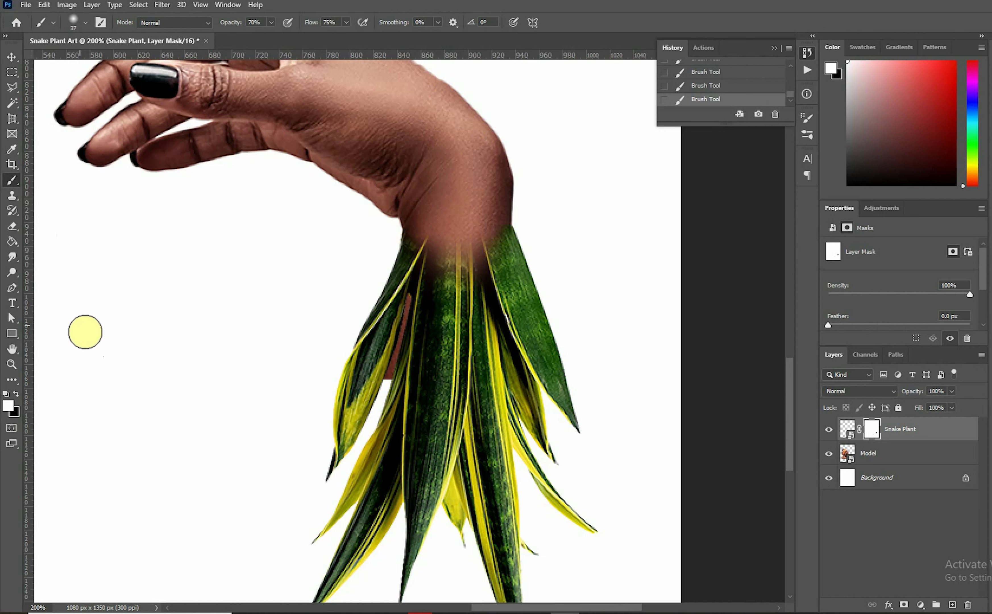
# Add a layer mask to the Model layer and keep the Brush tool active.
pyautogui.click(12, 57)
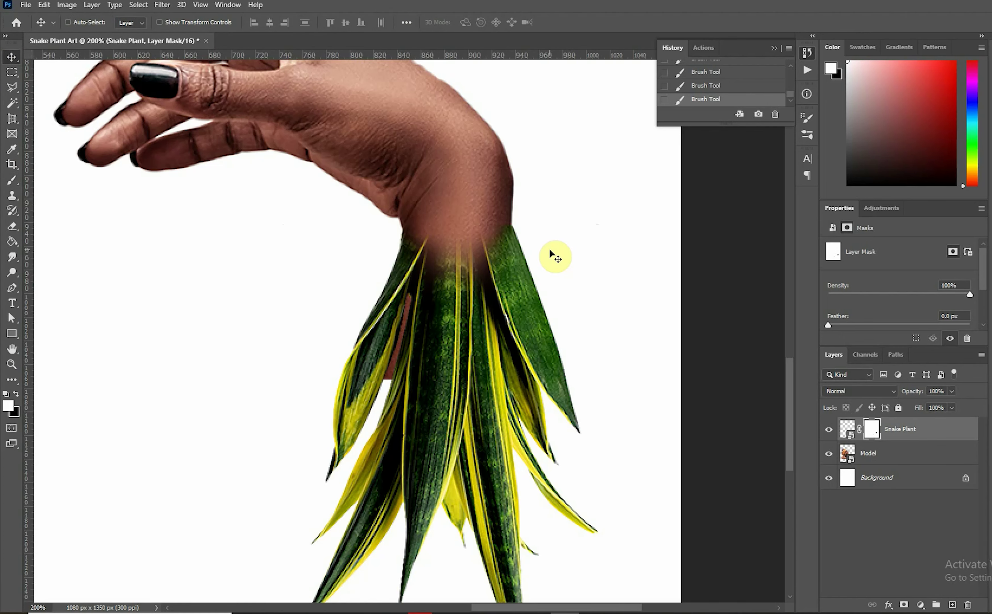
pyautogui.hotkey('ctrl', '0')
pyautogui.hotkey('ctrl', '+')
pyautogui.hotkey('ctrl', '+')
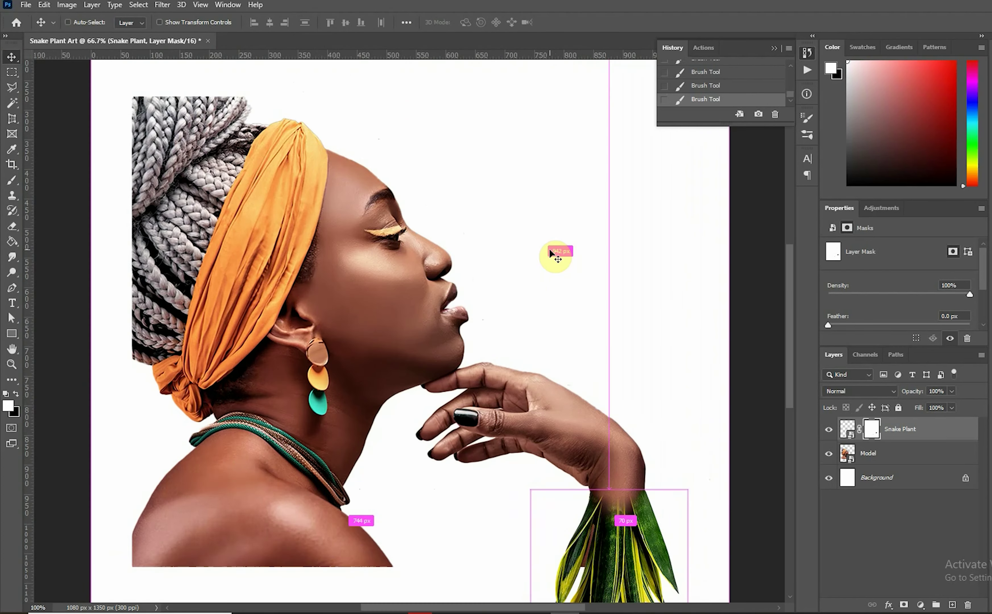
pyautogui.moveTo(665, 465); pyautogui.dragTo(492, 180)
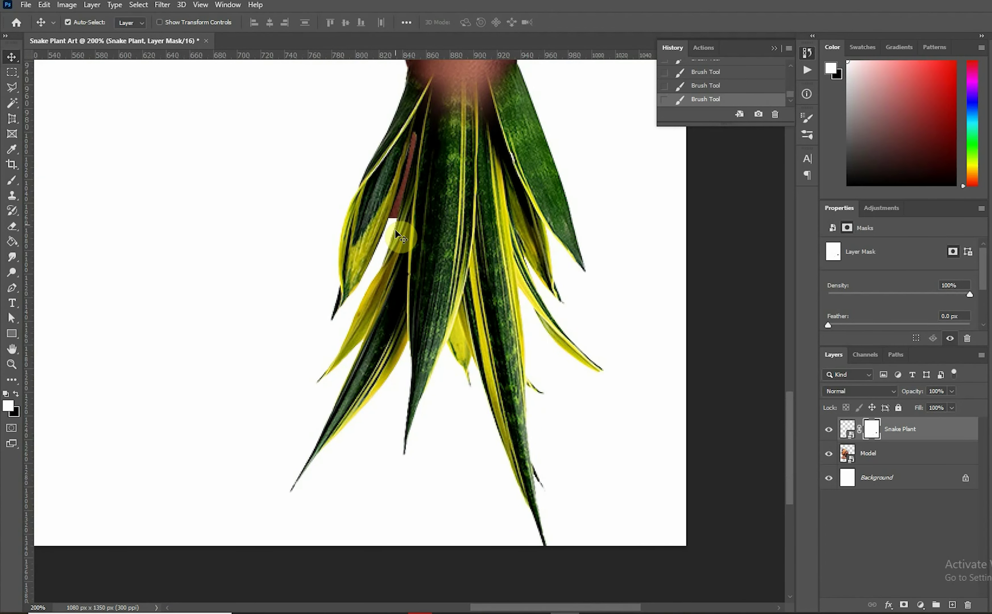
pyautogui.click(893, 461)
pyautogui.click(6, 394)
pyautogui.click(11, 181)
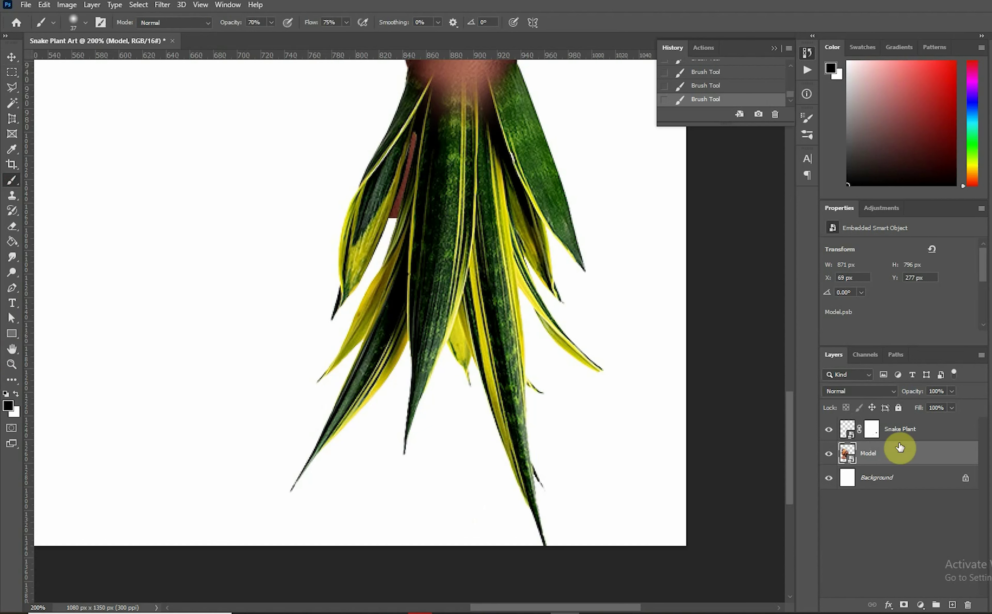
pyautogui.click(920, 605)
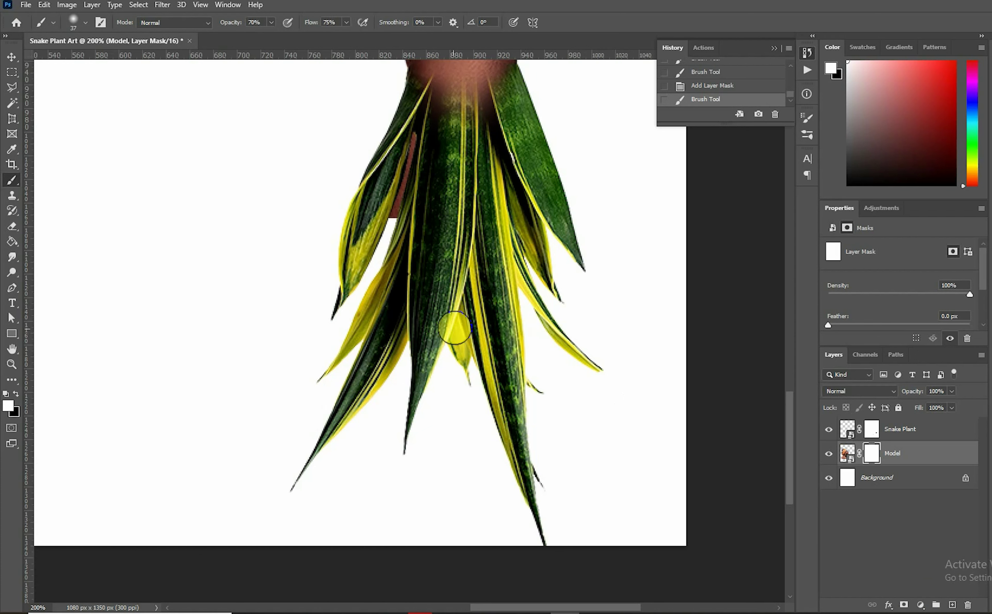
# Paint black on the Model mask to hide the leftover strip of forearm between the plant leaves.
pyautogui.click(12, 393)
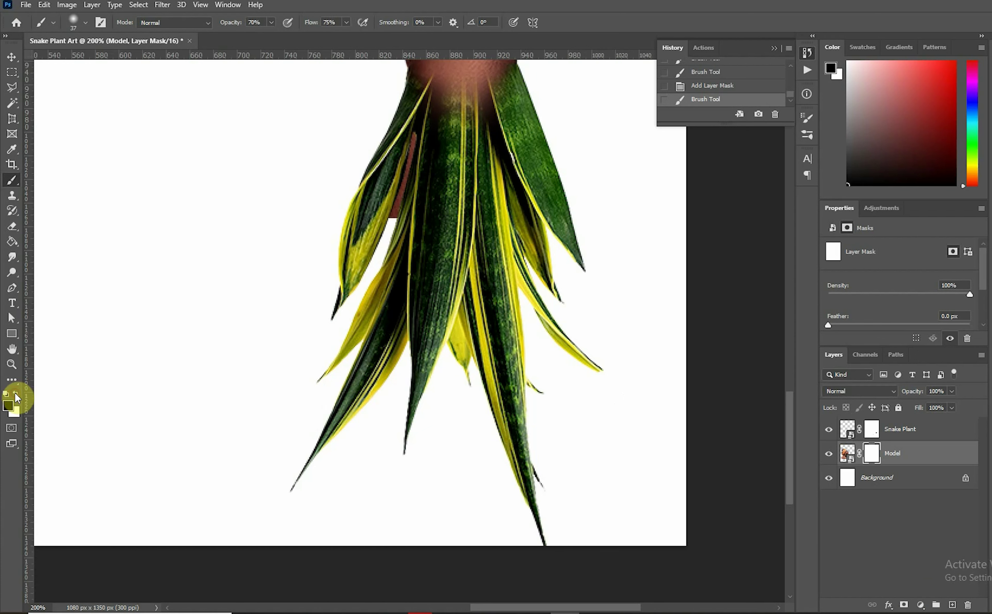
pyautogui.moveTo(399, 215)
pyautogui.mouseDown()
pyautogui.moveTo(410, 148)
pyautogui.moveTo(394, 259)
pyautogui.mouseUp()
pyautogui.click(402, 211)
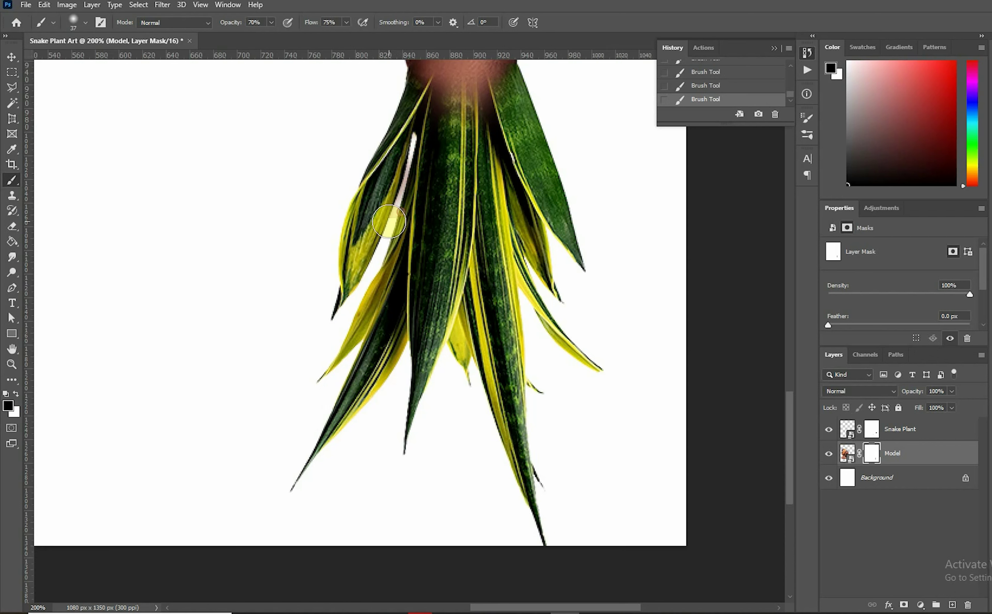
pyautogui.moveTo(393, 204); pyautogui.dragTo(417, 139)
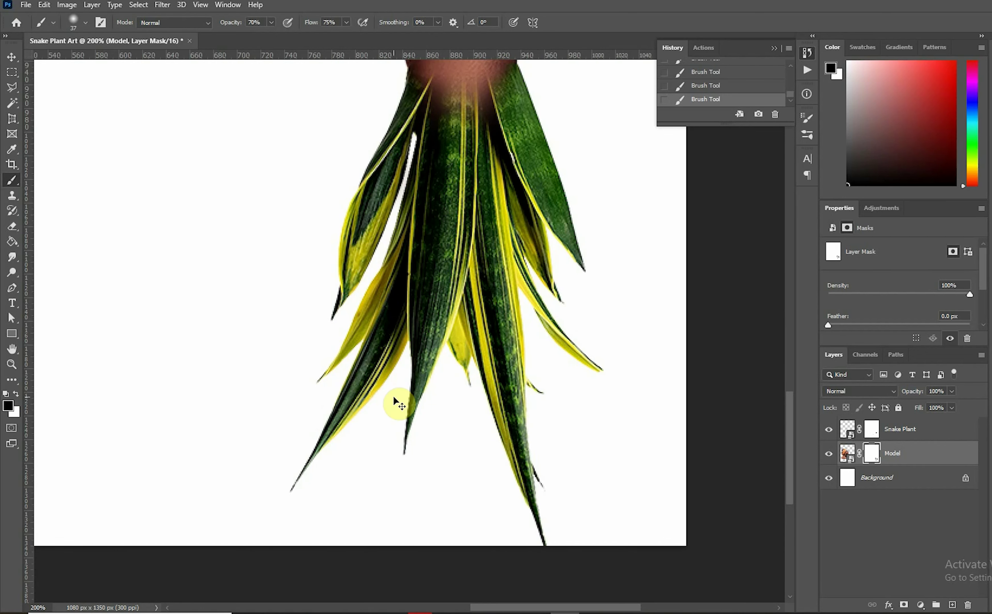
# Scale the Model and Snake Plant layers together to about 89% and move them up to about X 540, Y 675 px.
pyautogui.hotkey('ctrl', '-')
pyautogui.hotkey('ctrl', '-')
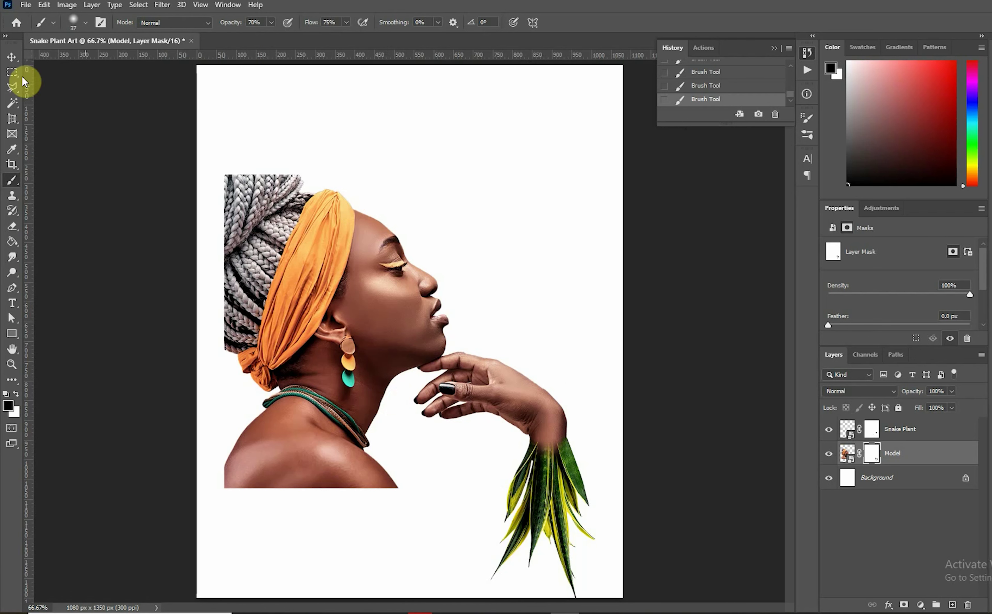
pyautogui.click(11, 57)
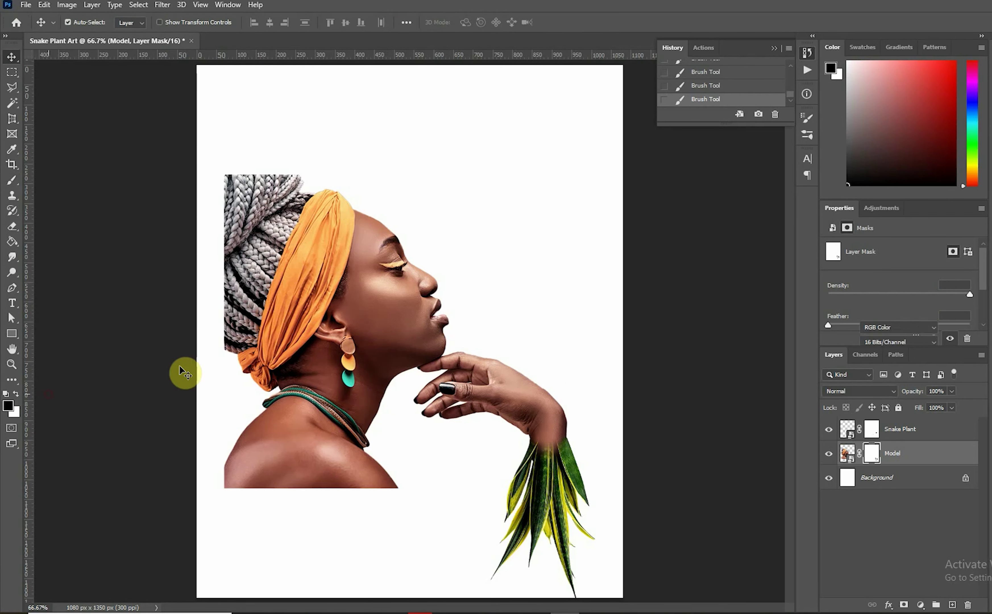
pyautogui.click(48, 393)
pyautogui.click(321, 298)
pyautogui.keyDown('shift'); pyautogui.click(572, 465); pyautogui.keyUp('shift')
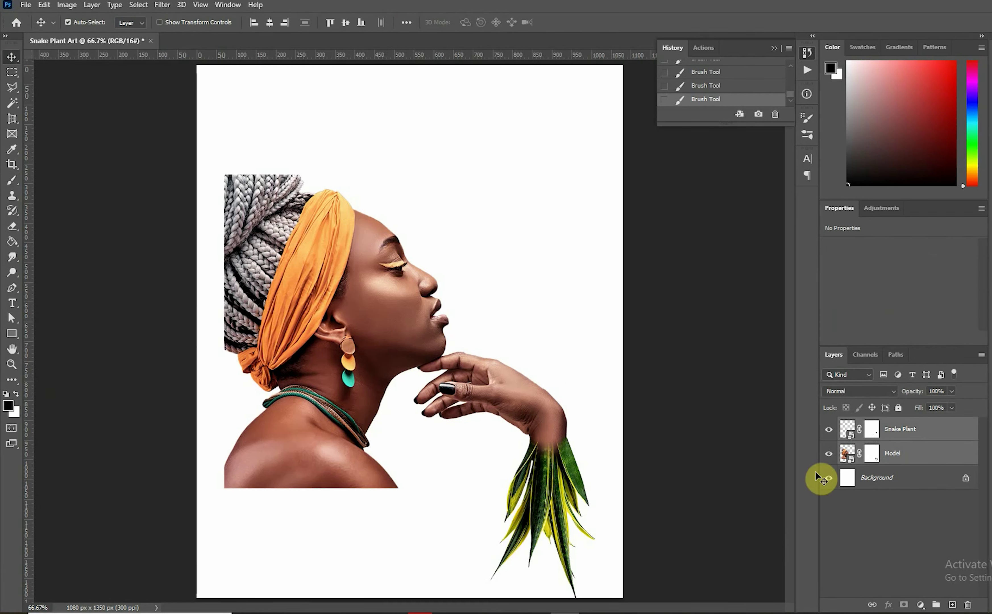
pyautogui.hotkey('ctrl', 't')
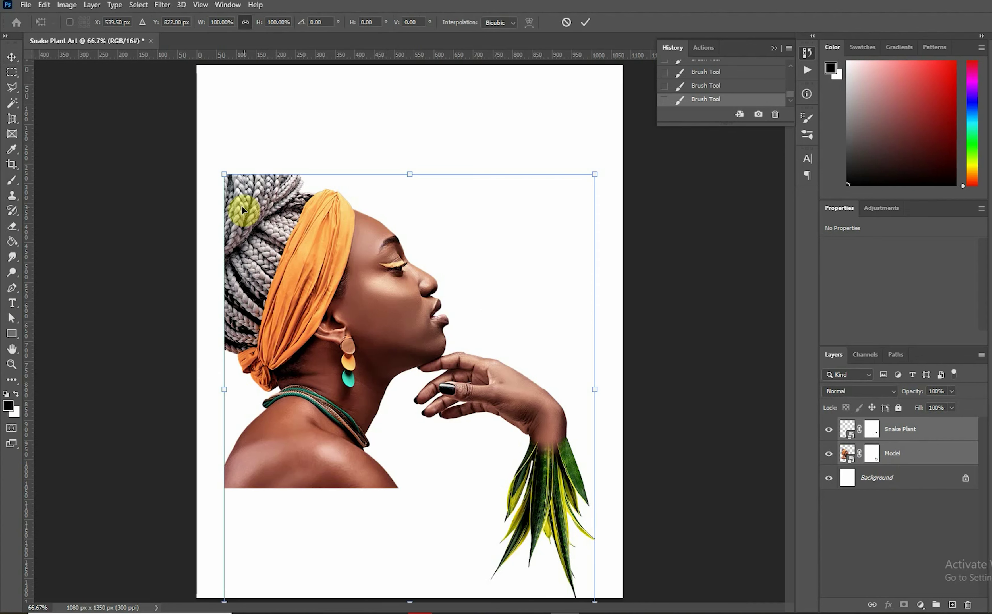
pyautogui.moveTo(226, 175); pyautogui.dragTo(243, 197)
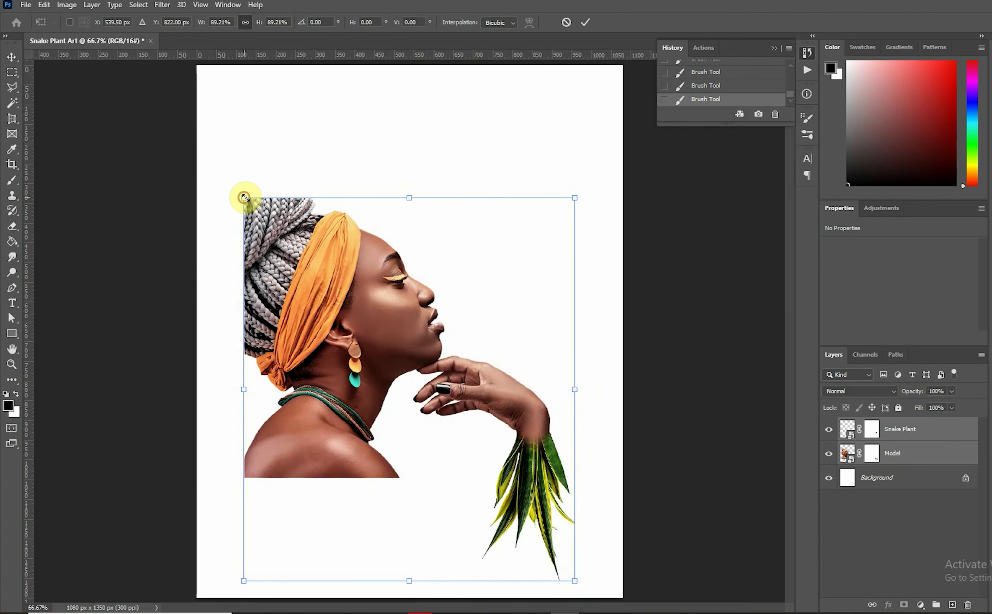
pyautogui.moveTo(400, 316); pyautogui.dragTo(403, 268)
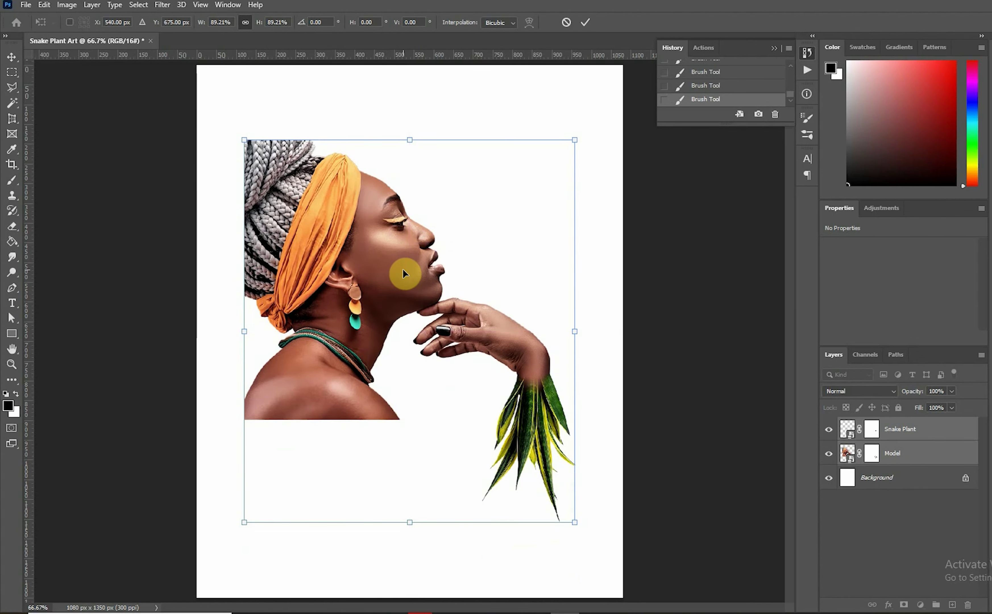
pyautogui.press('Return')
# Place the Snake_Plant_Variegated 3 image as a linked smart object and rename its layer Snake Plant body.
pyautogui.hotkey('ctrl', '+')
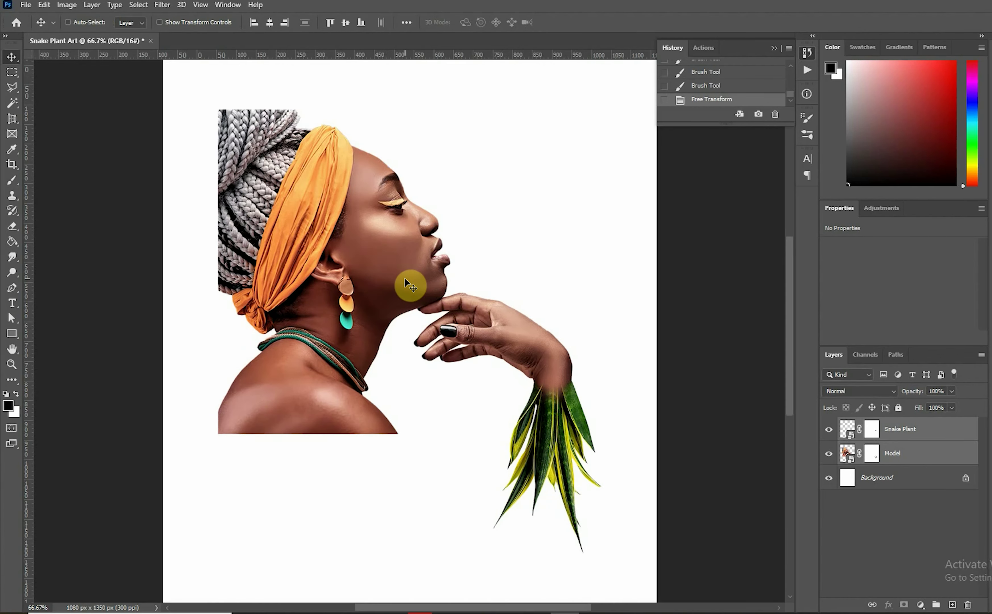
pyautogui.moveTo(421, 271); pyautogui.dragTo(429, 325)
pyautogui.click(26, 5)
pyautogui.click(77, 254)
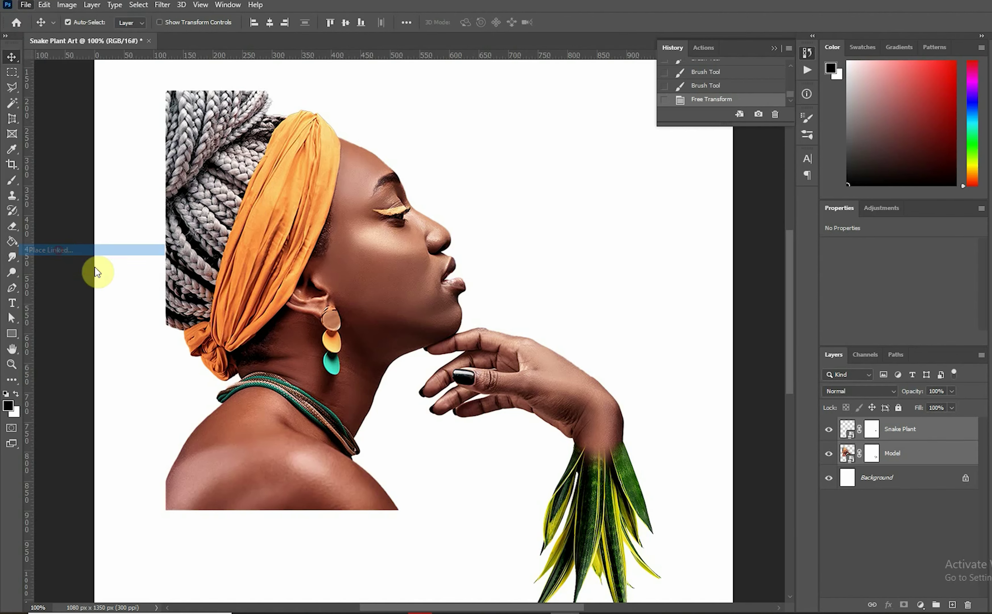
pyautogui.doubleClick(212, 102)
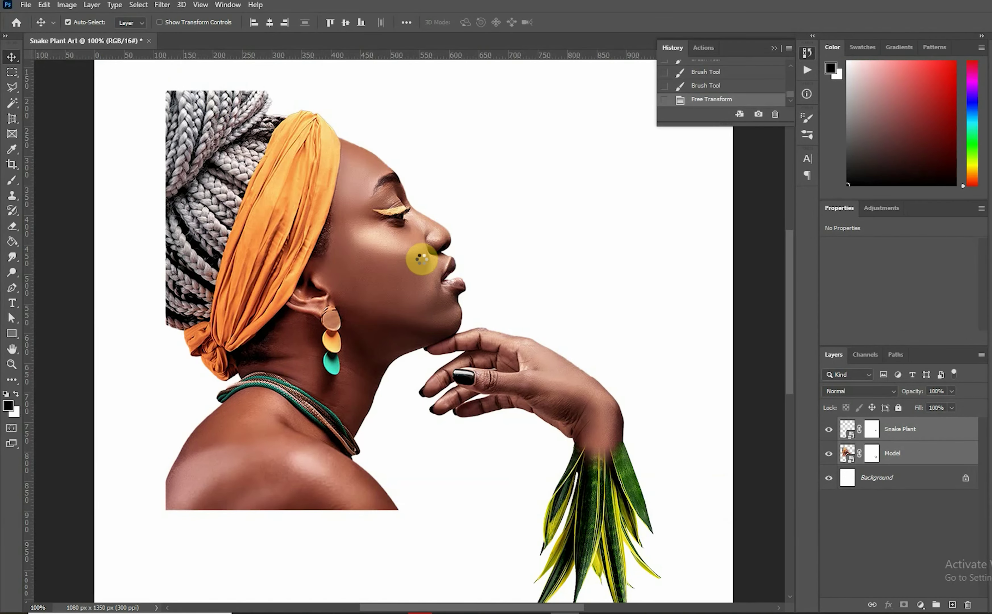
pyautogui.doubleClick(396, 304)
pyautogui.click(886, 434)
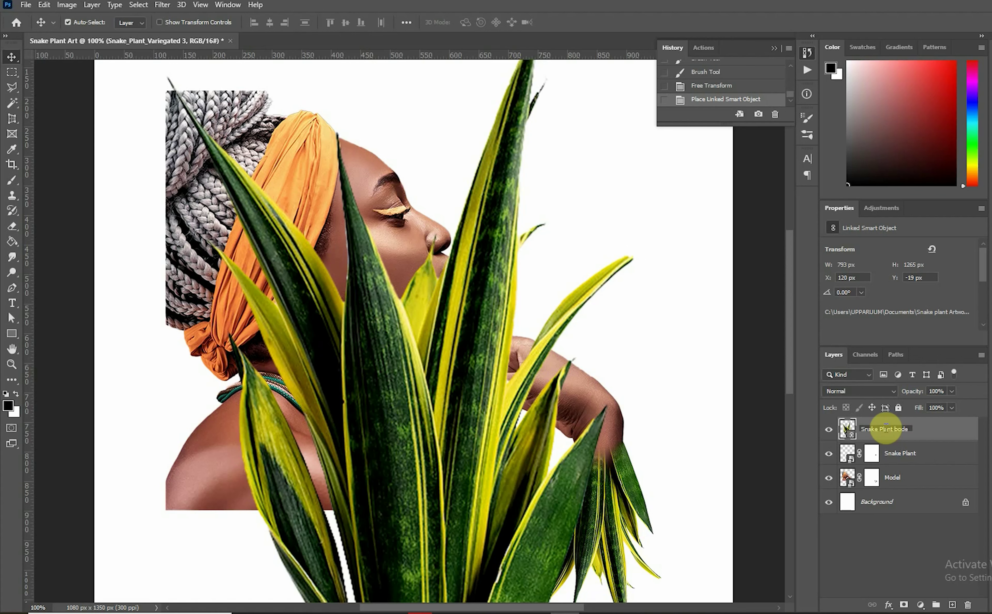
pyautogui.press('Return')
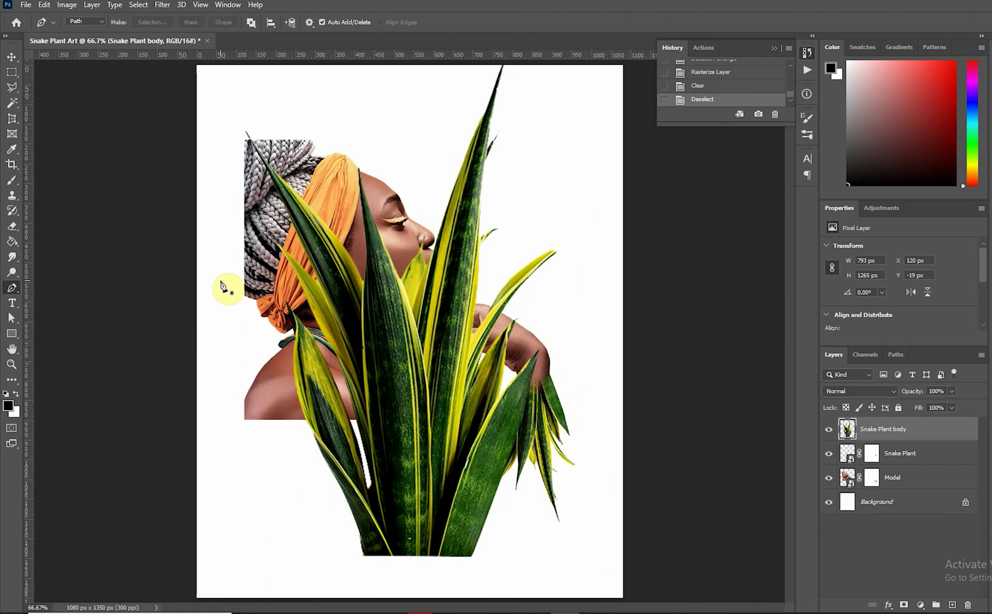
# Move the Snake Plant body layer to about X 88, Y 43 px and convert it to a Smart Object.
pyautogui.click(12, 56)
pyautogui.moveTo(459, 265); pyautogui.dragTo(448, 305)
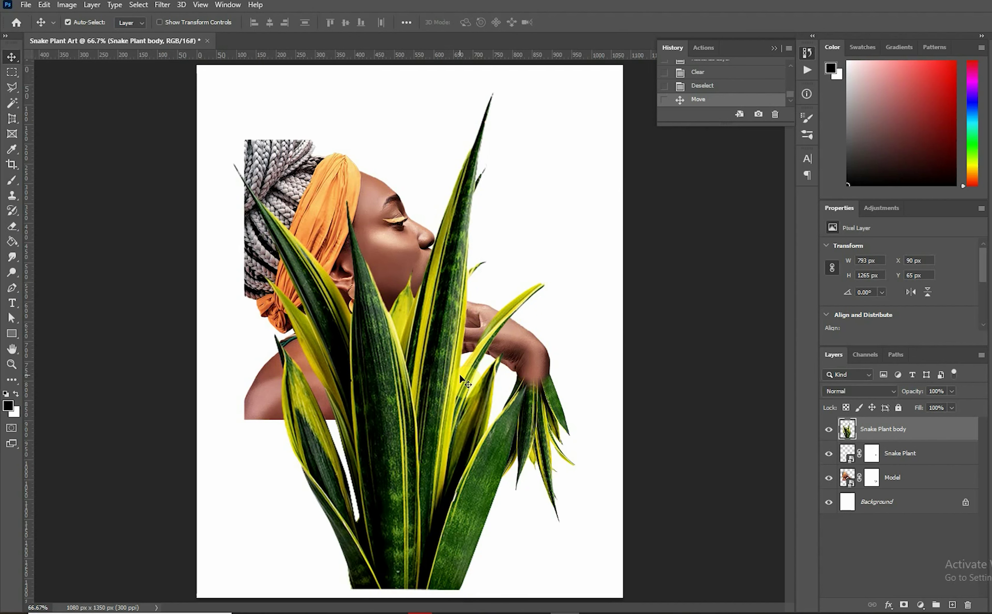
pyautogui.moveTo(447, 407); pyautogui.dragTo(446, 398)
pyautogui.rightClick(929, 432)
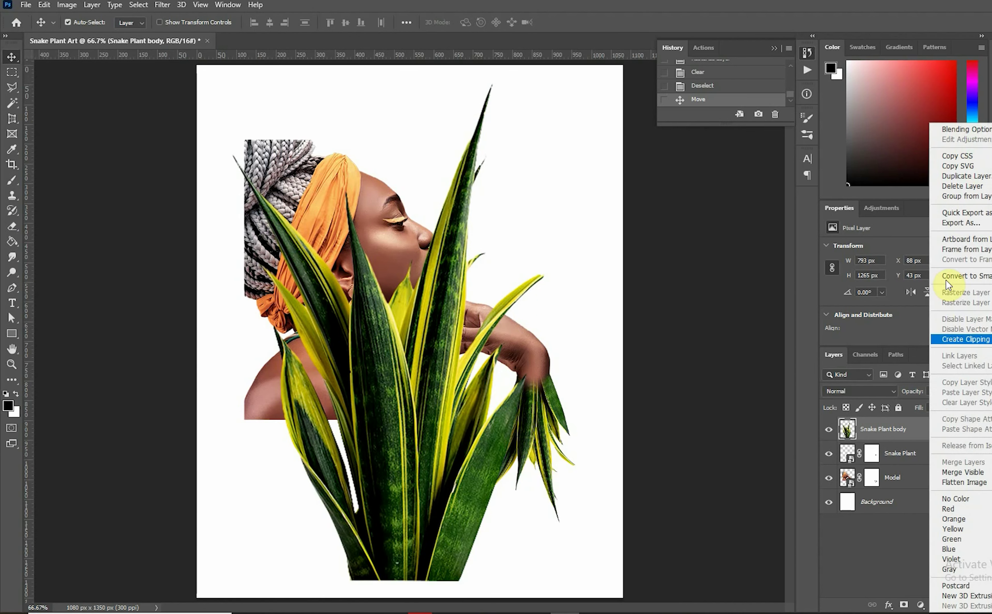
pyautogui.click(966, 277)
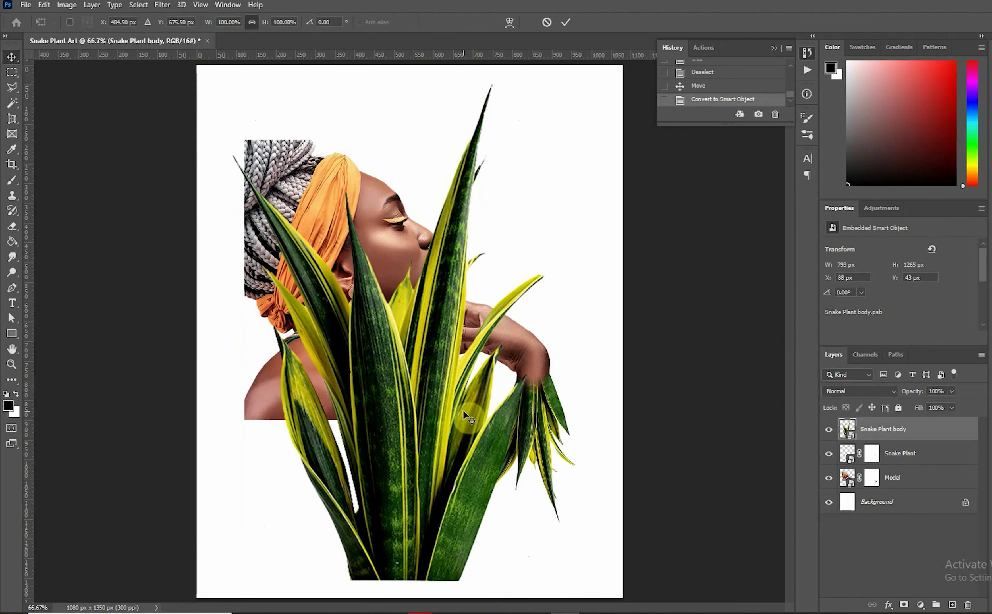
# Shrink the Snake Plant body layer and rotate it to about -24°, over the model's neck and shoulder.
pyautogui.hotkey('ctrl', 't')
pyautogui.moveTo(544, 580); pyautogui.dragTo(570, 428)
pyautogui.press('Return')
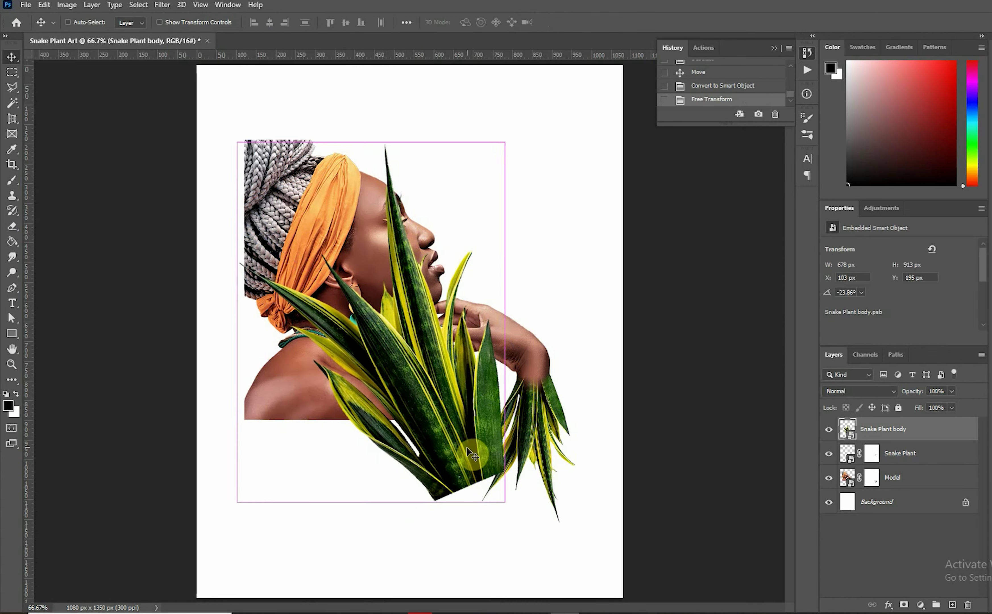
# Rotate the plant to about -69°, shrink it to about 489 × 323 px and place it over the model's hair with its base on the forehead.
pyautogui.hotkey('ctrl', 't')
pyautogui.moveTo(560, 446); pyautogui.dragTo(536, 431)
pyautogui.moveTo(436, 423); pyautogui.dragTo(341, 274)
pyautogui.moveTo(489, 317); pyautogui.dragTo(441, 83)
pyautogui.moveTo(299, 191); pyautogui.dragTo(223, 165)
pyautogui.press('Return')
pyautogui.hotkey('ctrl', 't')
pyautogui.moveTo(50, 199); pyautogui.dragTo(105, 174)
pyautogui.moveTo(324, 179); pyautogui.dragTo(370, 185)
pyautogui.press('Return')
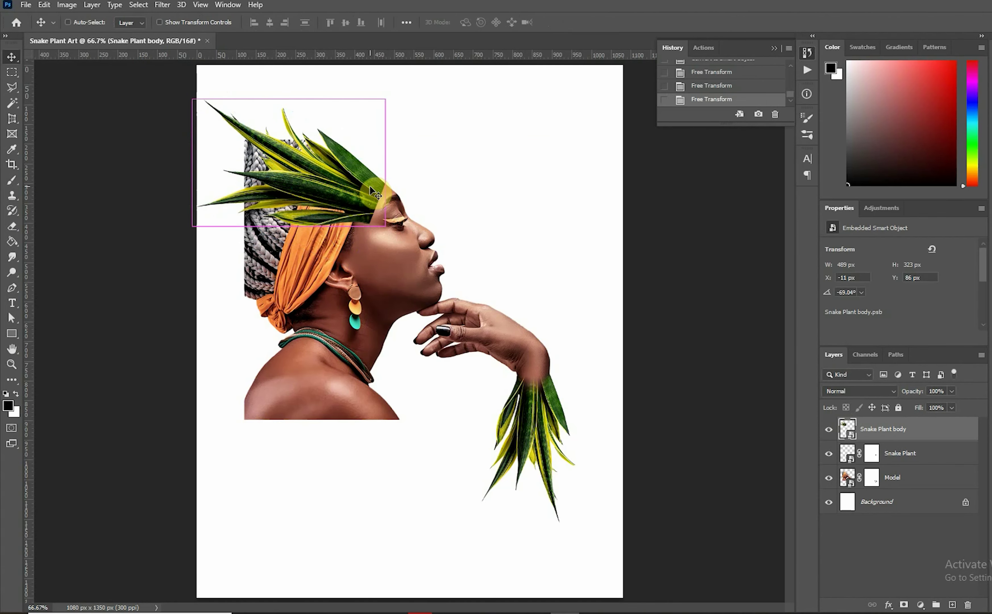
# Nudge the Snake Plant body layer to about X -8, Y 87 px so its cut base lines up with the forehead.
pyautogui.hotkey('ctrl', '+')
pyautogui.hotkey('ctrl', '+')
pyautogui.moveTo(402, 138); pyautogui.dragTo(554, 451)
pyautogui.moveTo(371, 195); pyautogui.dragTo(414, 373)
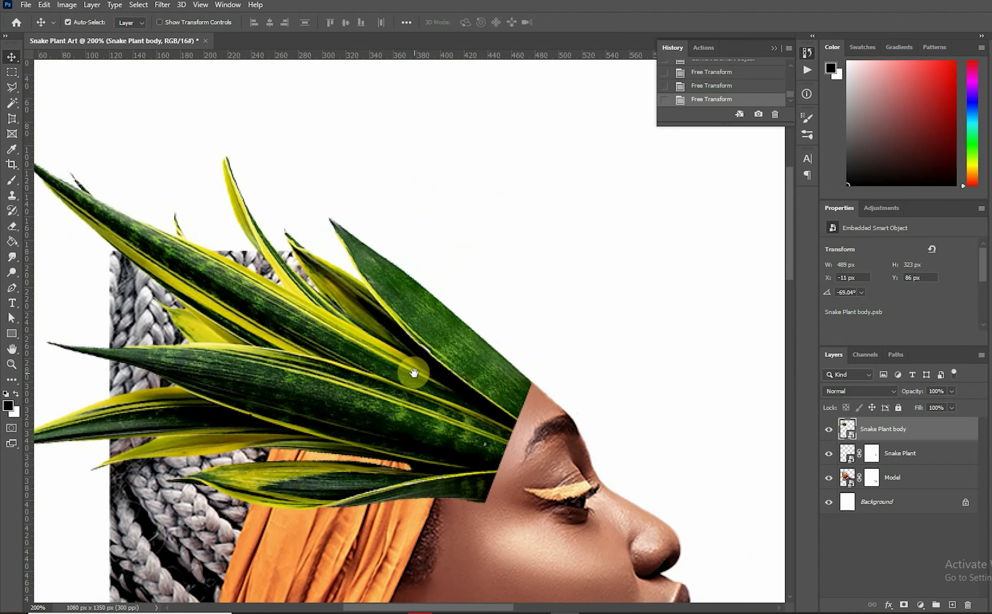
pyautogui.moveTo(496, 375); pyautogui.dragTo(501, 376)
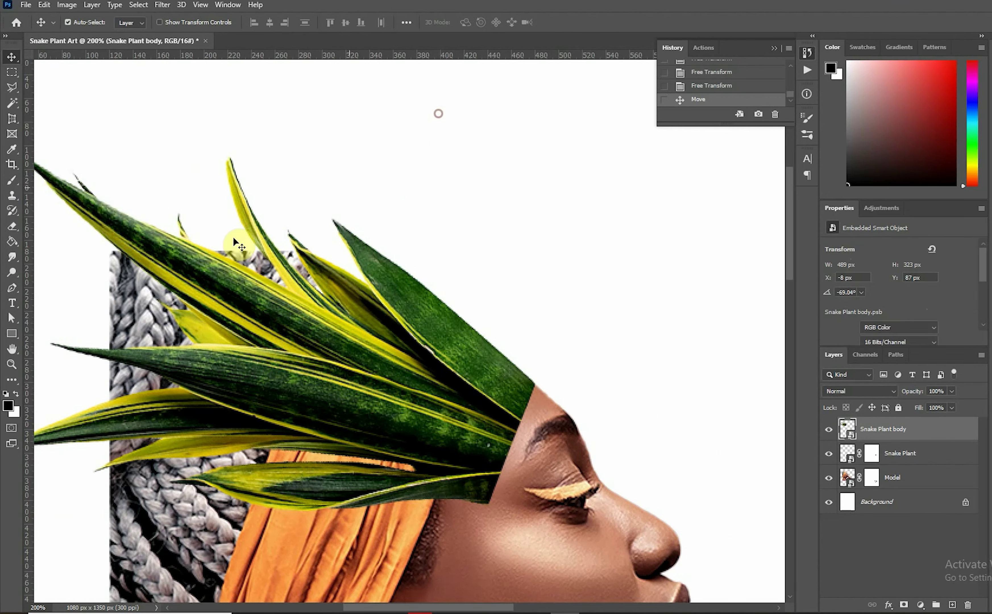
pyautogui.click(437, 111)
pyautogui.click(11, 406)
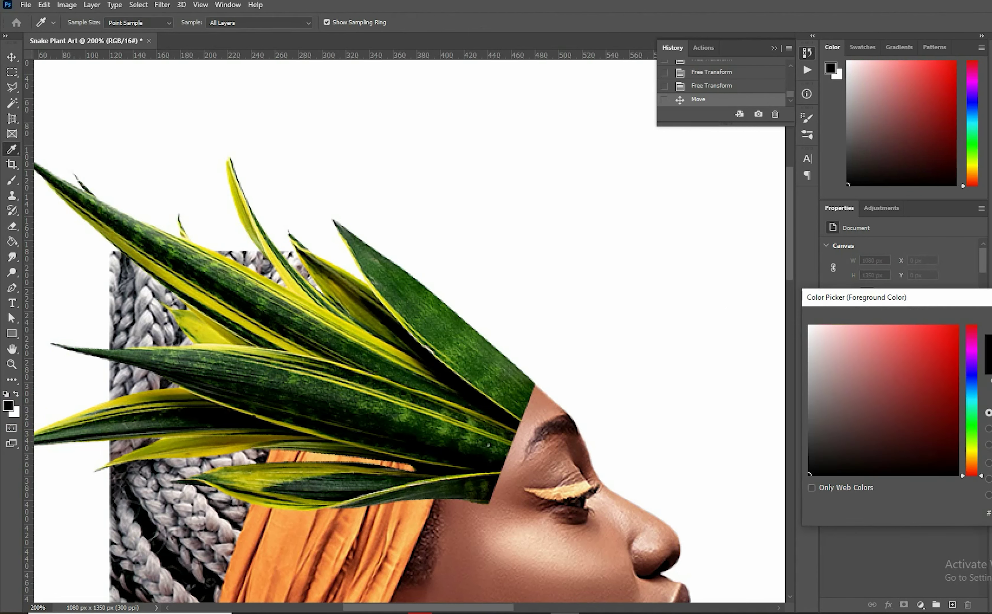
pyautogui.press('Escape')
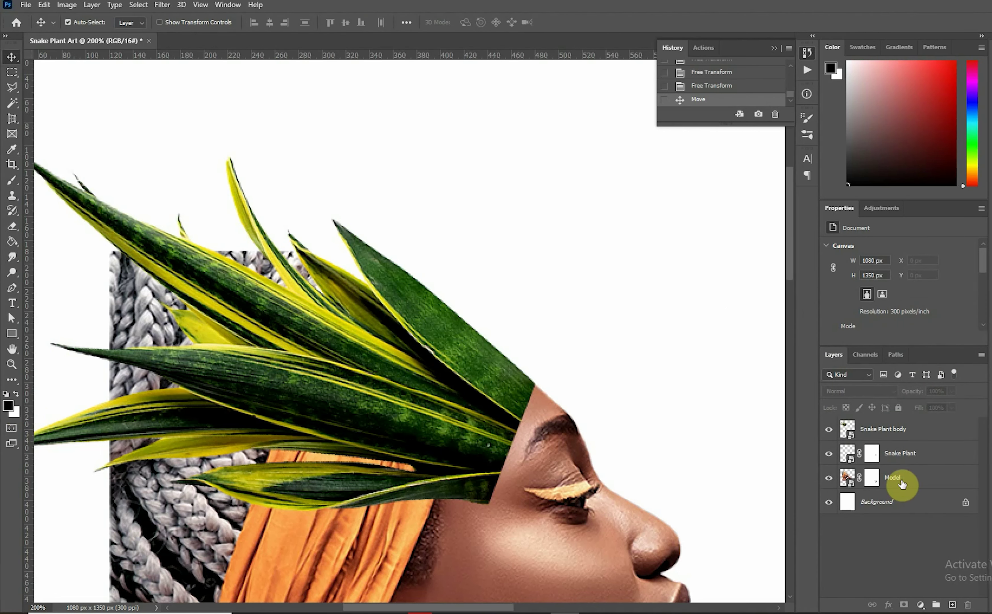
pyautogui.click(505, 451)
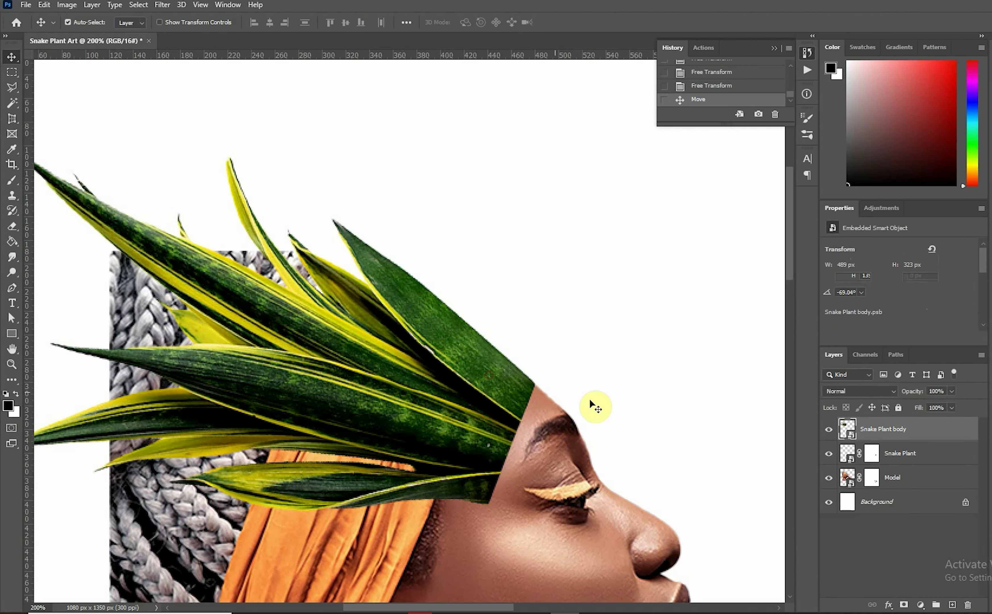
# Add a layer mask to Snake Plant body and fade the plant's cut base into the forehead with a soft black brush enlarged to 105 px.
pyautogui.click(905, 606)
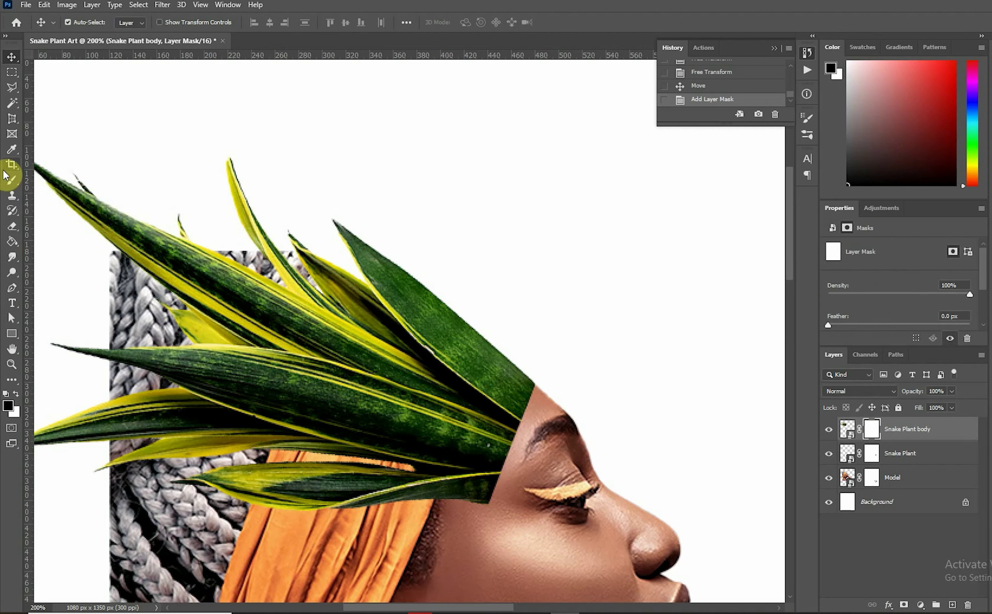
pyautogui.click(12, 180)
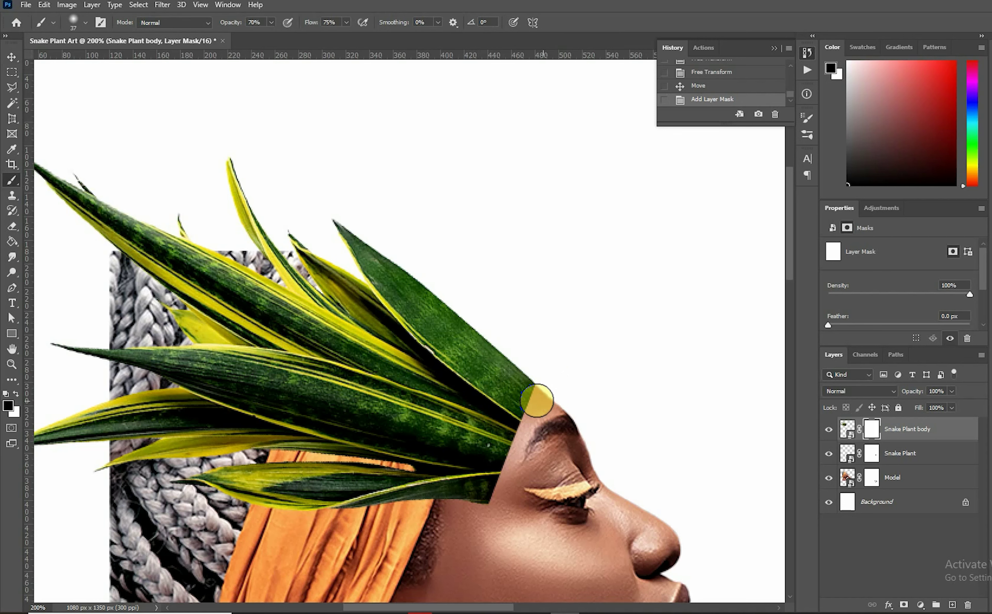
pyautogui.moveTo(532, 397)
pyautogui.mouseDown()
pyautogui.moveTo(538, 422)
pyautogui.moveTo(521, 429)
pyautogui.moveTo(525, 442)
pyautogui.moveTo(531, 409)
pyautogui.moveTo(516, 480)
pyautogui.moveTo(525, 445)
pyautogui.moveTo(512, 438)
pyautogui.moveTo(502, 490)
pyautogui.moveTo(511, 510)
pyautogui.moveTo(550, 488)
pyautogui.moveTo(516, 462)
pyautogui.moveTo(502, 472)
pyautogui.moveTo(504, 545)
pyautogui.moveTo(502, 535)
pyautogui.moveTo(489, 538)
pyautogui.moveTo(540, 531)
pyautogui.moveTo(523, 432)
pyautogui.moveTo(527, 480)
pyautogui.moveTo(500, 443)
pyautogui.moveTo(527, 486)
pyautogui.moveTo(524, 519)
pyautogui.moveTo(507, 418)
pyautogui.moveTo(530, 494)
pyautogui.moveTo(527, 445)
pyautogui.mouseUp()
pyautogui.rightClick(550, 488)
pyautogui.click(651, 424)
pyautogui.click(502, 535)
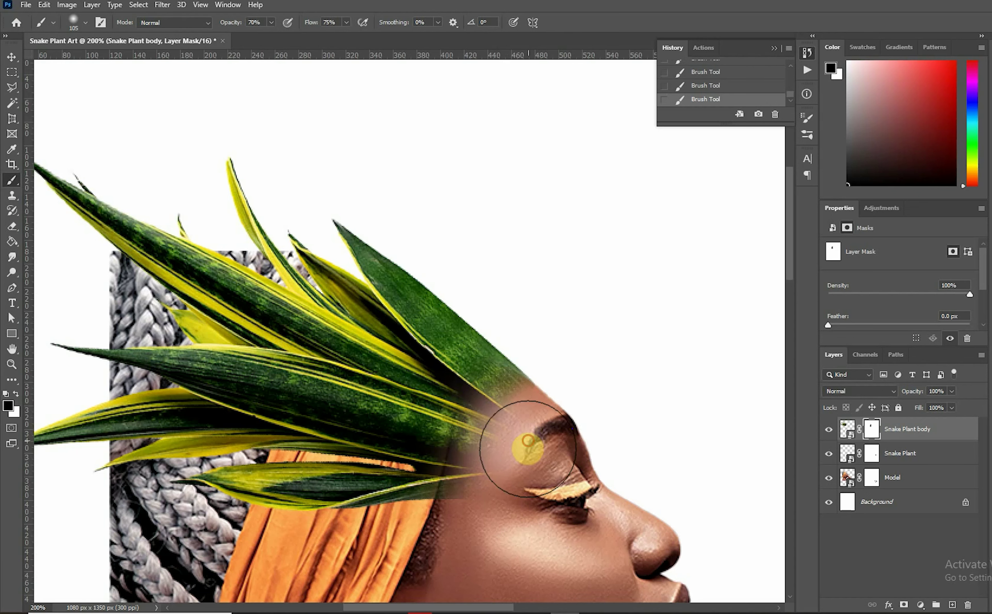
# Select the model and all plant layers together and shift them slightly down and right, closer to the canvas centre.
pyautogui.click(12, 58)
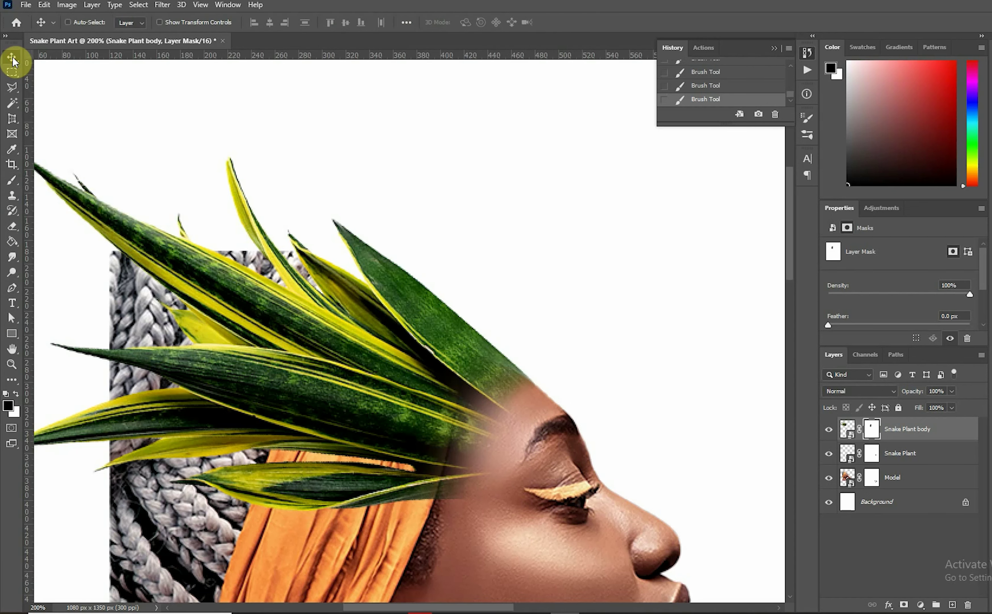
pyautogui.hotkey('ctrl', '-')
pyautogui.hotkey('ctrl', '-')
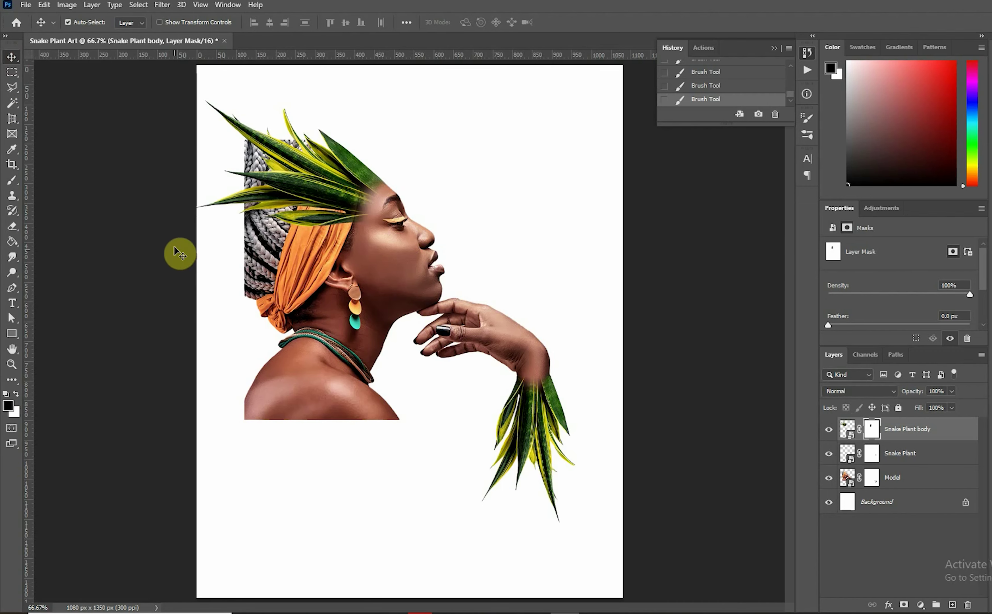
pyautogui.moveTo(176, 102); pyautogui.dragTo(587, 514)
pyautogui.hotkey('ctrl', 't')
pyautogui.moveTo(397, 279)
pyautogui.mouseDown()
pyautogui.moveTo(431, 291)
pyautogui.moveTo(410, 288)
pyautogui.mouseUp()
pyautogui.press('Return')
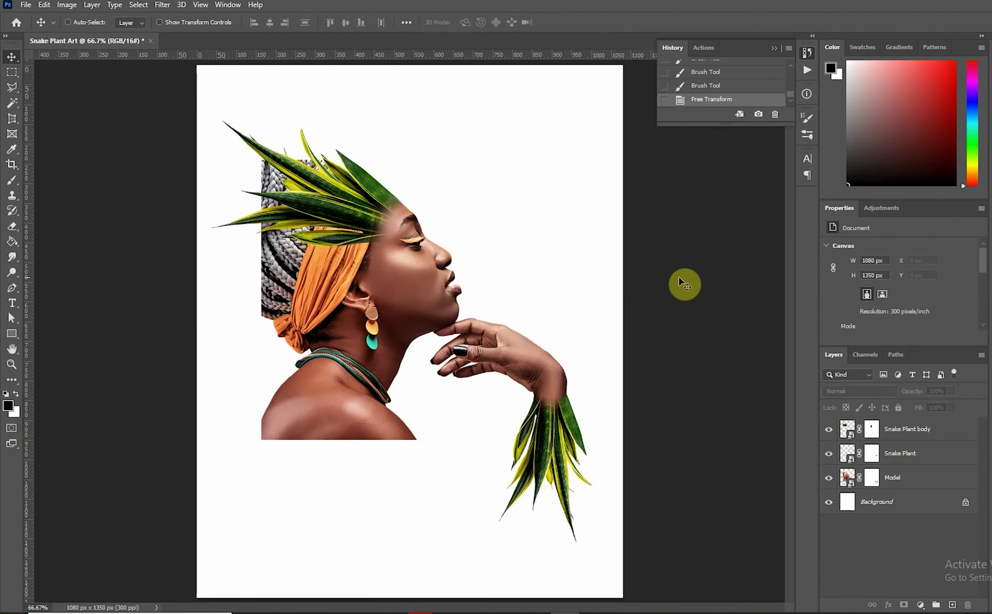
# Duplicate the Snake Plant body layer, rotate the copy to about -117° and place it below the original, over the headscarf and ear.
pyautogui.hotkey('ctrl', '+')
pyautogui.hotkey('ctrl', '+')
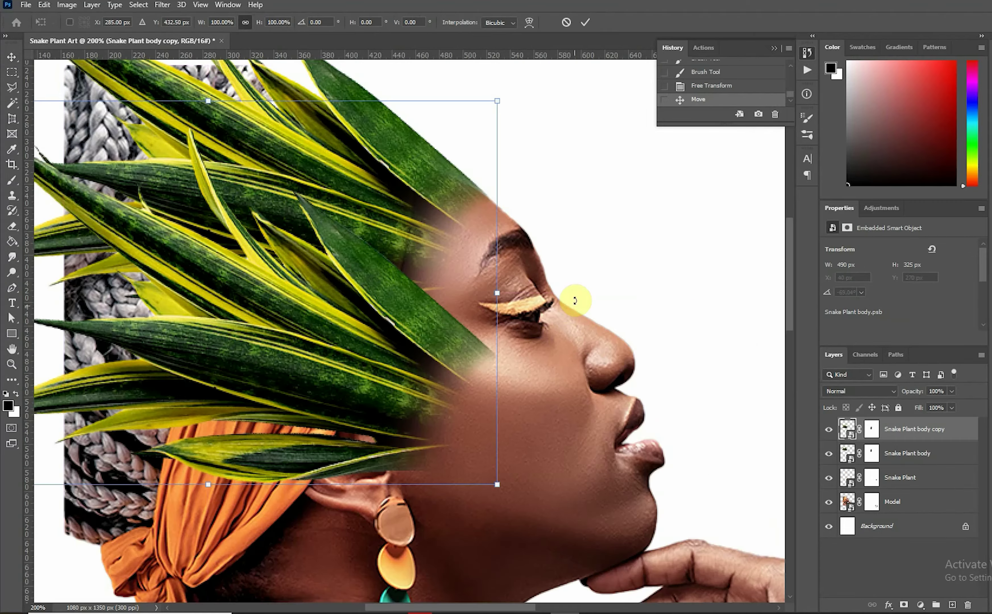
pyautogui.moveTo(572, 293); pyautogui.dragTo(369, 289)
pyautogui.moveTo(537, 406); pyautogui.dragTo(521, 314)
pyautogui.moveTo(420, 317); pyautogui.dragTo(461, 428)
pyautogui.press('Return')
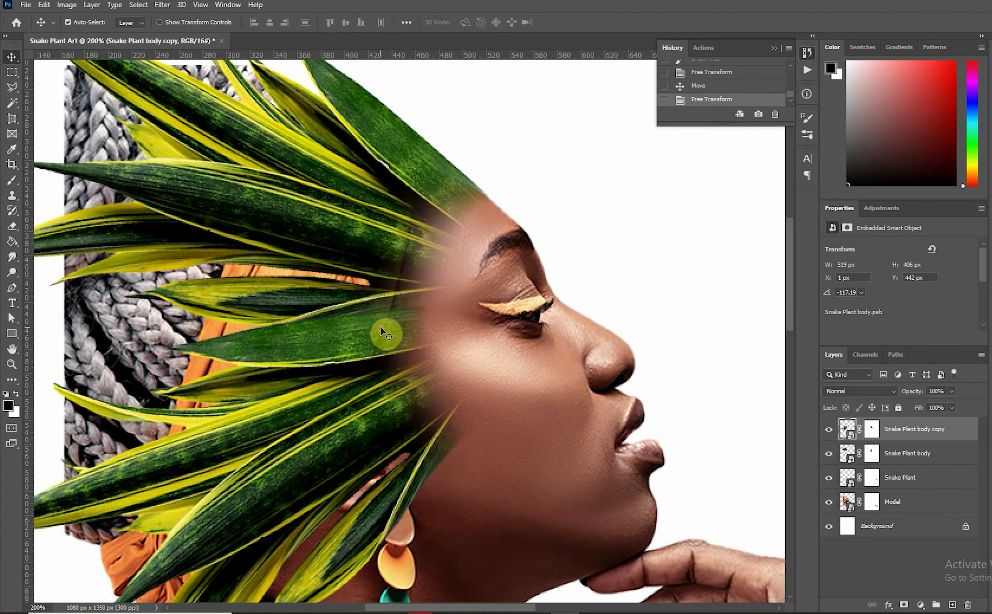
# Shrink the Snake Plant body copy layer to about 401 × 313 px and align its faded base with the temple at about X 105, Y 439 px.
pyautogui.hotkey('ctrl', '-')
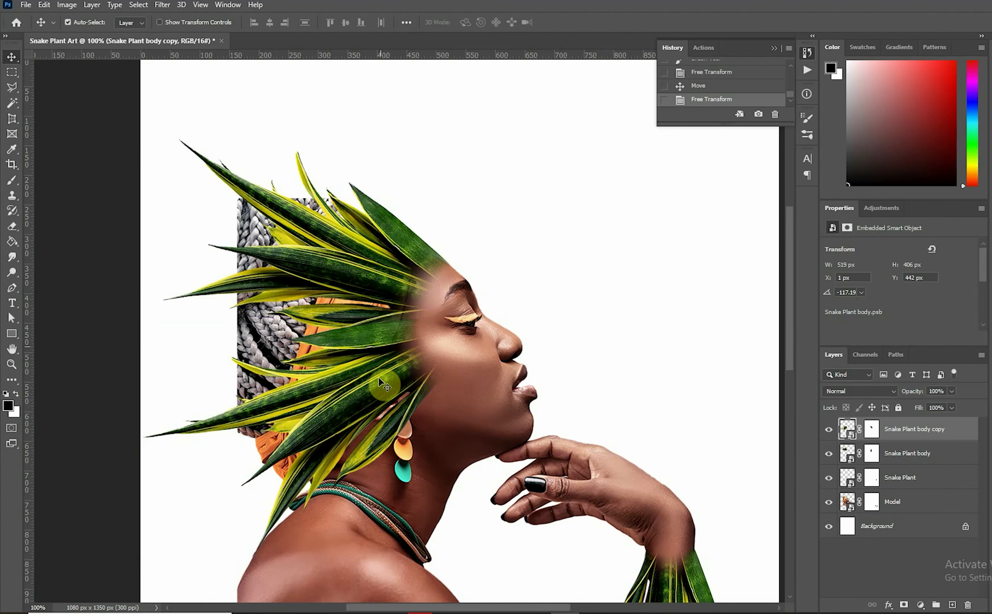
pyautogui.hotkey('ctrl', 't')
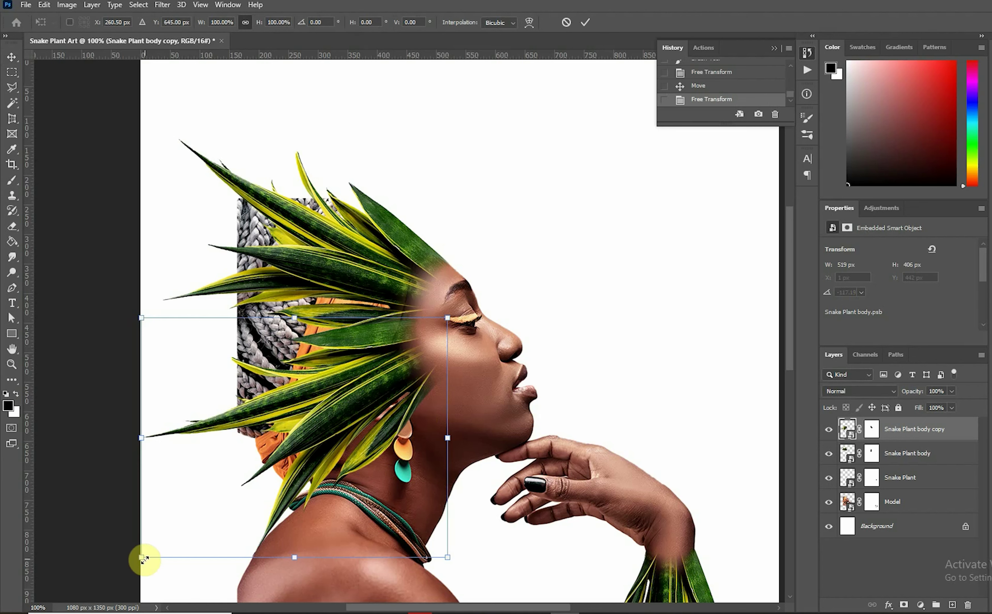
pyautogui.moveTo(144, 557); pyautogui.dragTo(177, 530)
pyautogui.moveTo(379, 349); pyautogui.dragTo(406, 321)
pyautogui.press('Return')
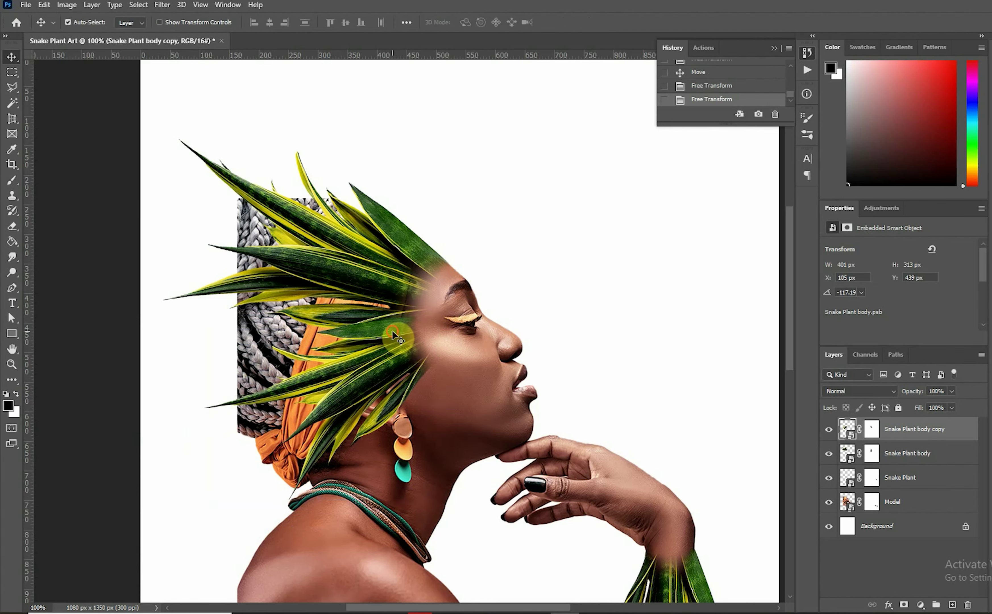
# Duplicate Snake Plant body copy as Snake Plant body copy 2, rotate it about 13.5°, scale it to about 89% and place it between the other leaf clusters.
pyautogui.rightClick(898, 424)
pyautogui.click(938, 122)
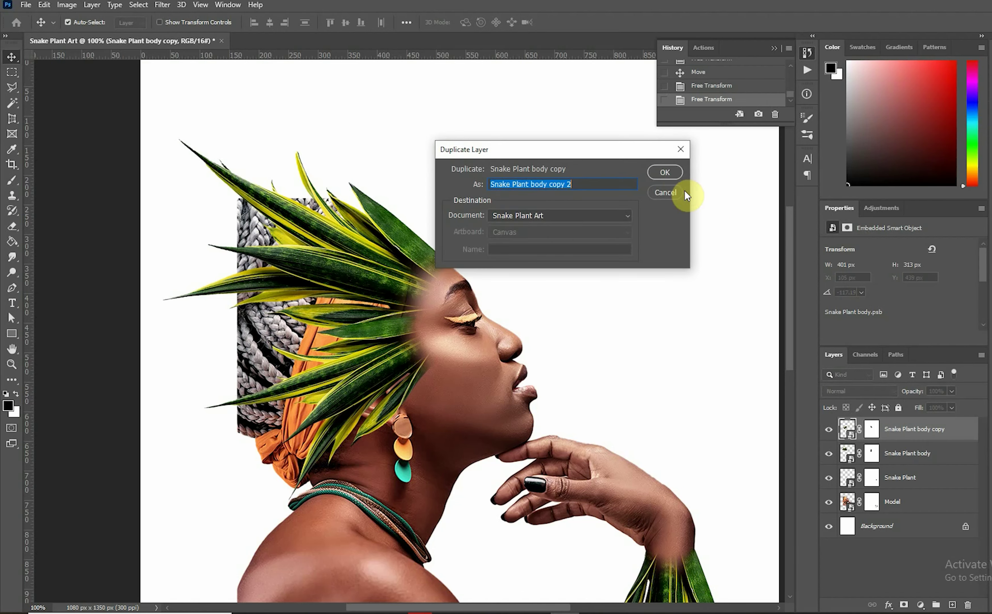
pyautogui.click(664, 172)
pyautogui.hotkey('ctrl', 't')
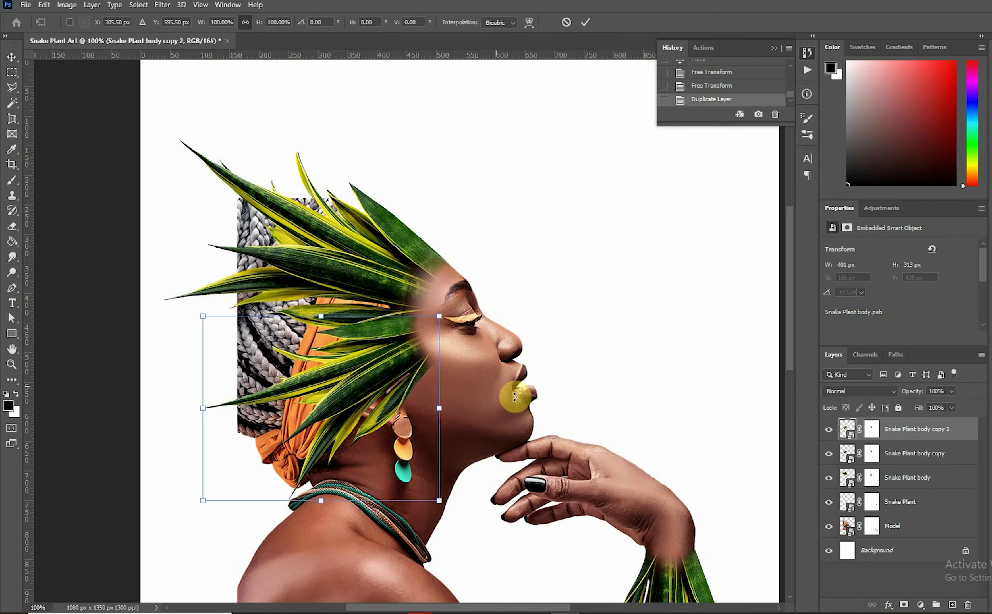
pyautogui.moveTo(469, 484); pyautogui.dragTo(448, 516)
pyautogui.moveTo(393, 379); pyautogui.dragTo(377, 340)
pyautogui.moveTo(432, 303); pyautogui.dragTo(417, 310)
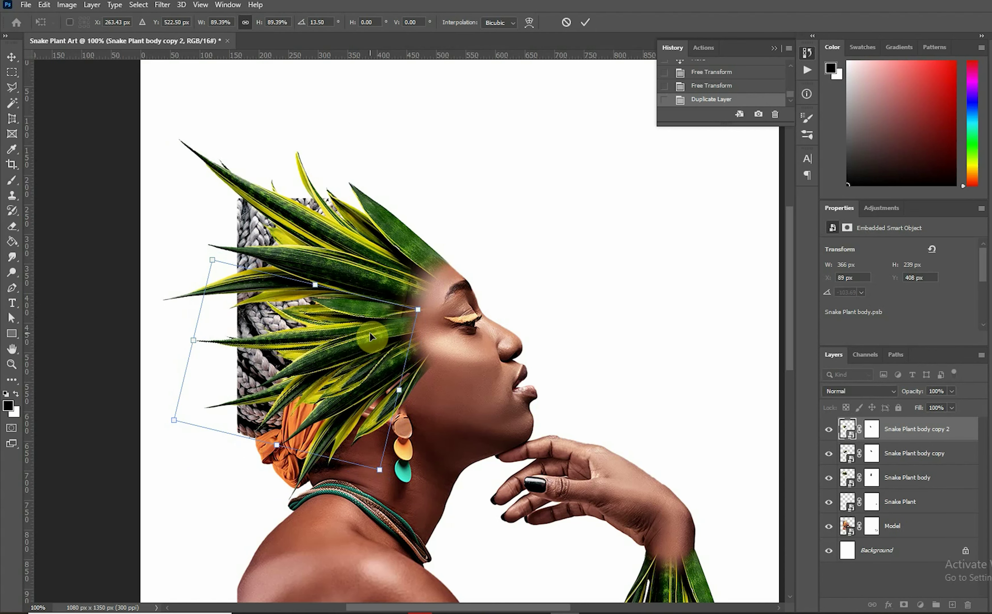
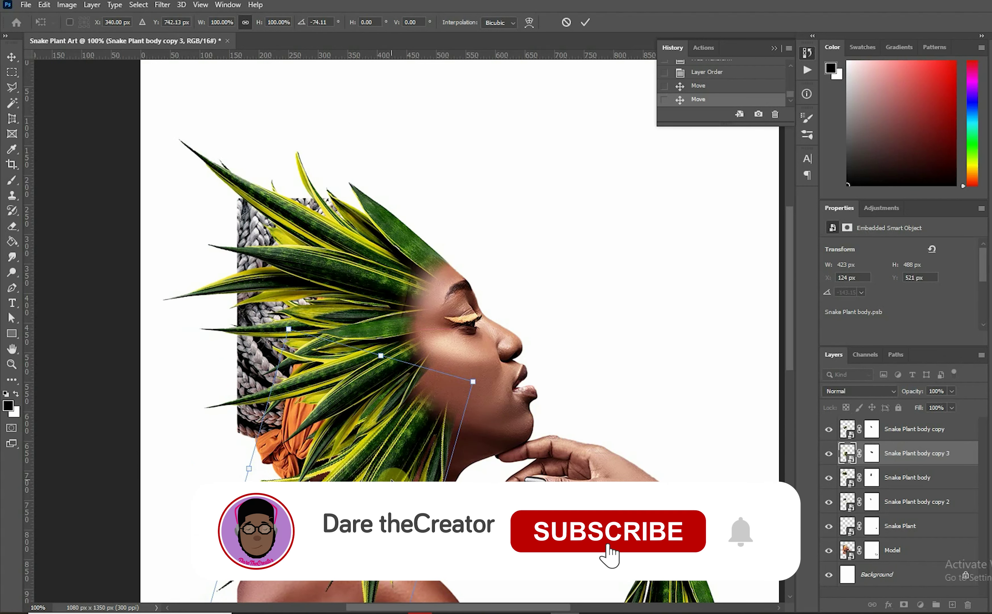
# Finish rotating Snake Plant body copy 3 by about -74° and move it down over the neck, to about X 137, Y 596 px.
pyautogui.press('Return')
pyautogui.hotkey('ctrl', '-')
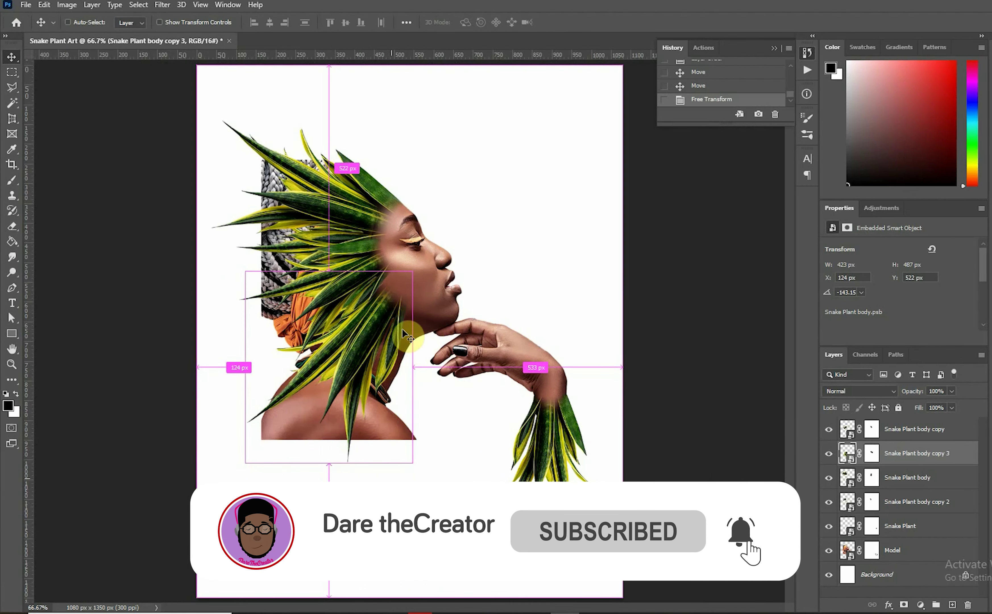
pyautogui.moveTo(387, 312); pyautogui.dragTo(389, 346)
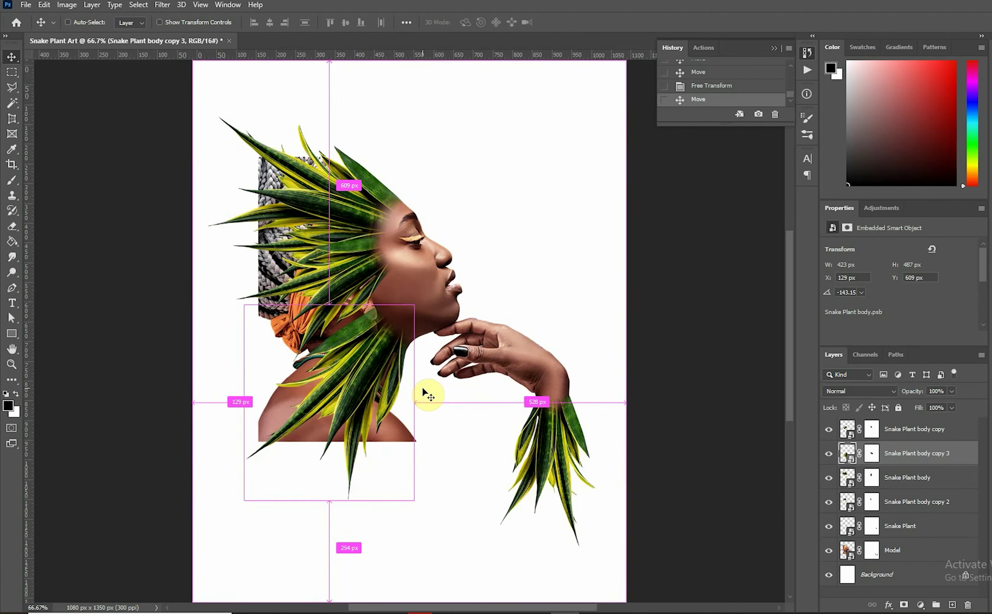
pyautogui.hotkey('ctrl', '+')
pyautogui.hotkey('ctrl', '+')
pyautogui.moveTo(386, 386); pyautogui.dragTo(406, 379)
# Rotate Snake Plant body copy 3 to about -129° and align its faded base with the jaw at about X 77, Y 595 px.
pyautogui.hotkey('ctrl', 't')
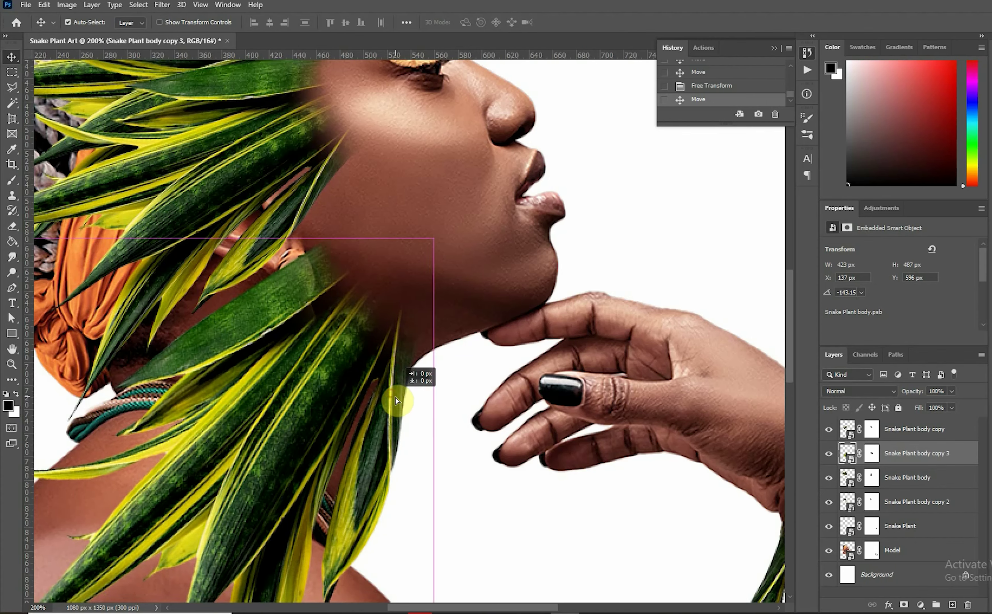
pyautogui.moveTo(463, 259); pyautogui.dragTo(515, 334)
pyautogui.moveTo(448, 416); pyautogui.dragTo(405, 375)
pyautogui.press('Return')
pyautogui.press('Up')
pyautogui.press('Up')
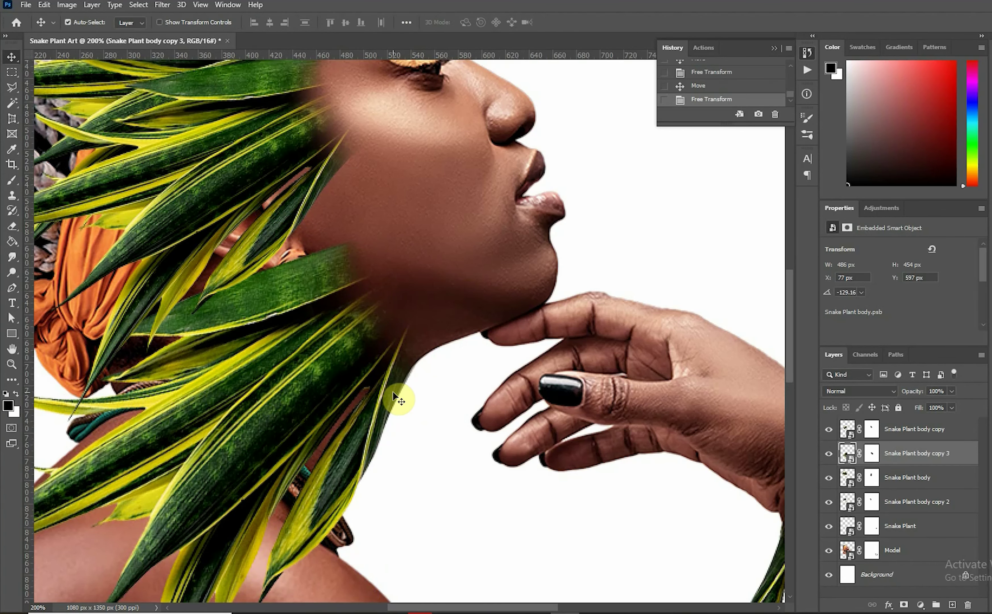
# Duplicate a head leaf cluster as Snake Plant body copy 4, rotate it about 27°, scale it to about 49% and place it behind the jaw.
pyautogui.hotkey('ctrl', '0')
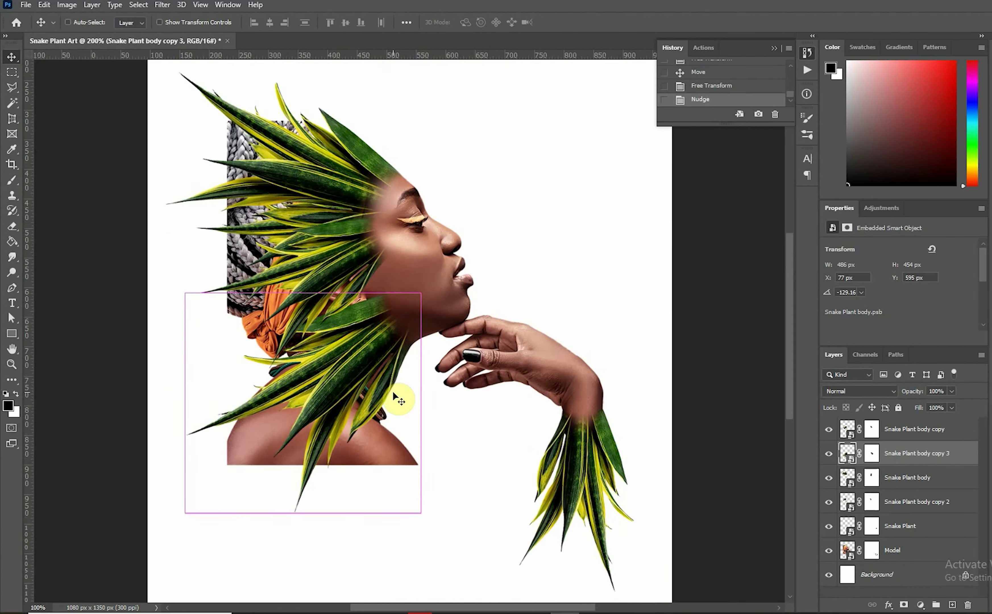
pyautogui.moveTo(382, 310); pyautogui.dragTo(361, 264)
pyautogui.hotkey('ctrl', 't')
pyautogui.moveTo(396, 433); pyautogui.dragTo(375, 406)
pyautogui.moveTo(409, 265); pyautogui.dragTo(433, 326)
pyautogui.moveTo(360, 331); pyautogui.dragTo(365, 294)
pyautogui.moveTo(424, 284); pyautogui.dragTo(411, 263)
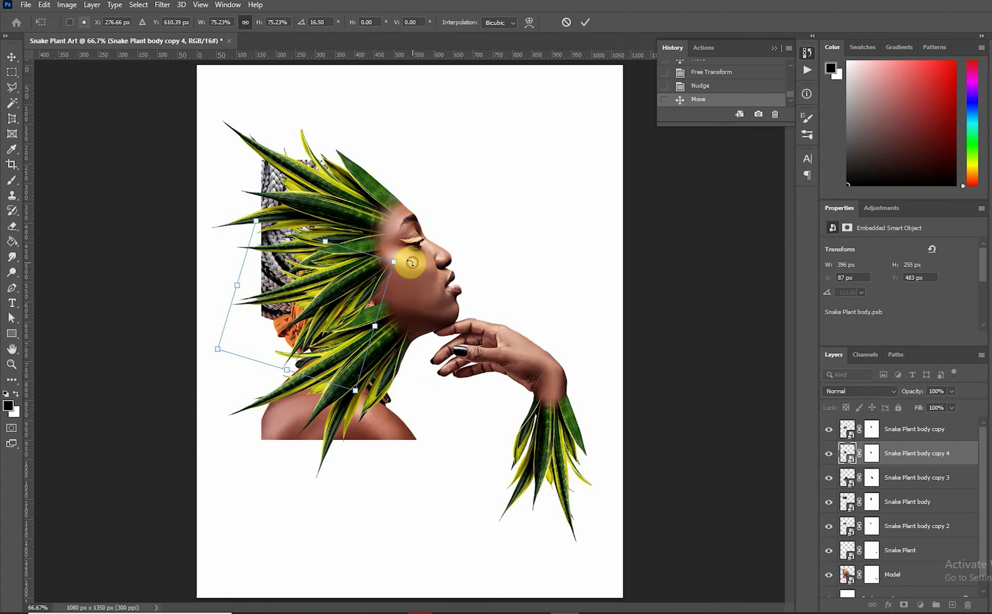
pyautogui.moveTo(256, 222); pyautogui.dragTo(290, 280)
pyautogui.moveTo(314, 331); pyautogui.dragTo(330, 304)
pyautogui.moveTo(422, 283); pyautogui.dragTo(377, 297)
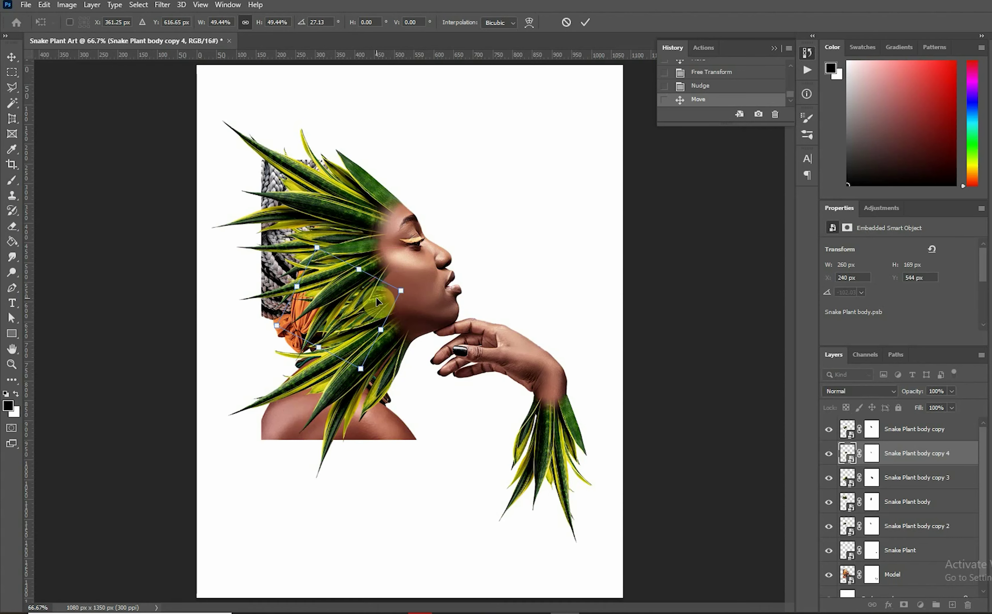
pyautogui.doubleClick(378, 301)
# Move Snake Plant body copy 4 directly above Model in the layer order and enlarge it to about 437 × 321 px at about -113°.
pyautogui.hotkey('ctrl', 't')
pyautogui.hotkey('ctrl', '+')
pyautogui.hotkey('ctrl', '+')
pyautogui.hotkey('ctrl', '+')
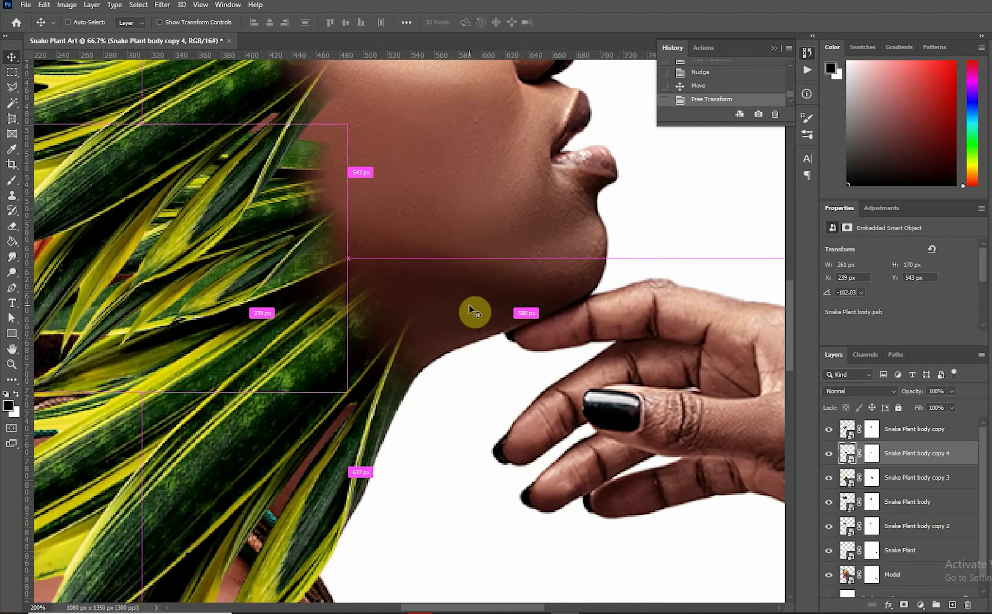
pyautogui.moveTo(427, 229); pyautogui.dragTo(403, 206)
pyautogui.moveTo(292, 177); pyautogui.dragTo(299, 155)
pyautogui.moveTo(914, 453); pyautogui.dragTo(910, 561)
pyautogui.moveTo(322, 166); pyautogui.dragTo(313, 178)
pyautogui.hotkey('ctrl', 't')
pyautogui.moveTo(439, 358); pyautogui.dragTo(444, 342)
pyautogui.moveTo(358, 398); pyautogui.dragTo(521, 501)
pyautogui.moveTo(349, 122); pyautogui.dragTo(263, 167)
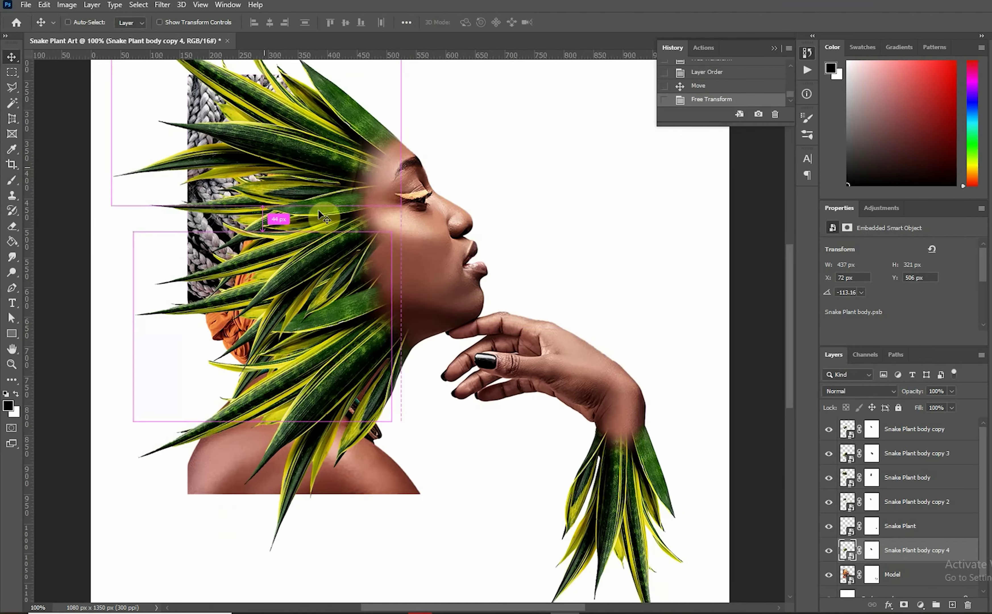
# Duplicate a leaf cluster, stack the copy low near the Model layer, and rotate and position it over the model's shoulder.
pyautogui.click(879, 462)
pyautogui.moveTo(880, 464); pyautogui.dragTo(904, 586)
pyautogui.hotkey('ctrl', 't')
pyautogui.moveTo(392, 444); pyautogui.dragTo(351, 366)
pyautogui.moveTo(190, 433); pyautogui.dragTo(238, 427)
pyautogui.moveTo(288, 338); pyautogui.dragTo(272, 371)
pyautogui.moveTo(253, 456); pyautogui.dragTo(338, 467)
pyautogui.press('Return')
# Flip a shoulder leaf cluster copy horizontally and position it so its leaves fan out toward the chest.
pyautogui.click(44, 5)
pyautogui.moveTo(122, 272)
pyautogui.click(234, 399)
pyautogui.moveTo(256, 464); pyautogui.dragTo(262, 464)
# Duplicate a head cluster as Snake Plant body copy 7, rotate it to about -177° and place it over the chest at X 254, Y 706 px.
pyautogui.keyDown('alt'); pyautogui.moveTo(294, 146); pyautogui.dragTo(335, 490); pyautogui.keyUp('alt')
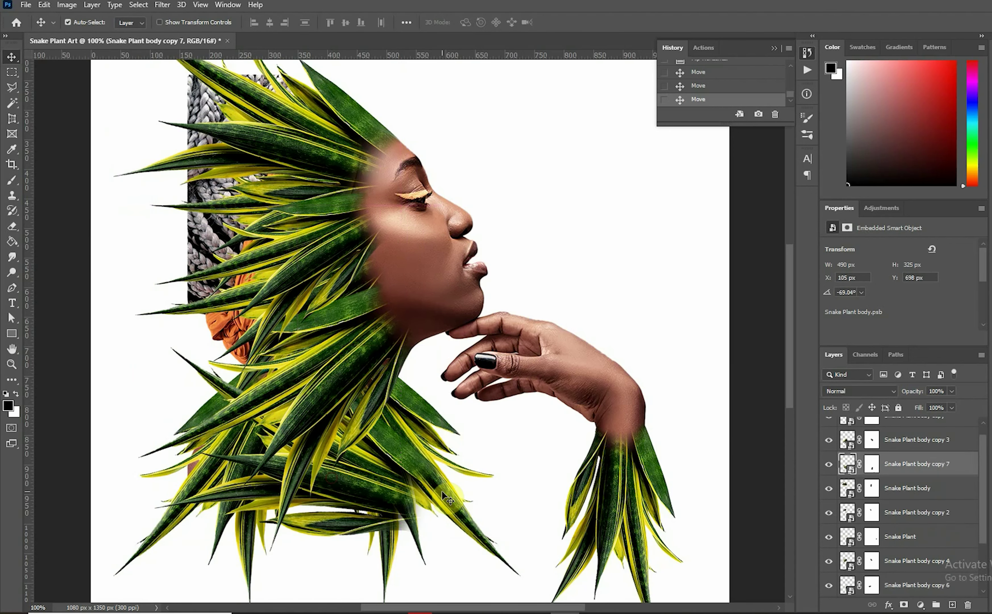
pyautogui.hotkey('ctrl', 't')
pyautogui.moveTo(520, 490); pyautogui.dragTo(265, 296)
pyautogui.moveTo(309, 407); pyautogui.dragTo(320, 493)
pyautogui.moveTo(381, 366)
pyautogui.mouseDown()
pyautogui.moveTo(397, 375)
pyautogui.moveTo(388, 370)
pyautogui.mouseUp()
pyautogui.press('Return')
pyautogui.hotkey('ctrl', '-')
pyautogui.hotkey('ctrl', 't')
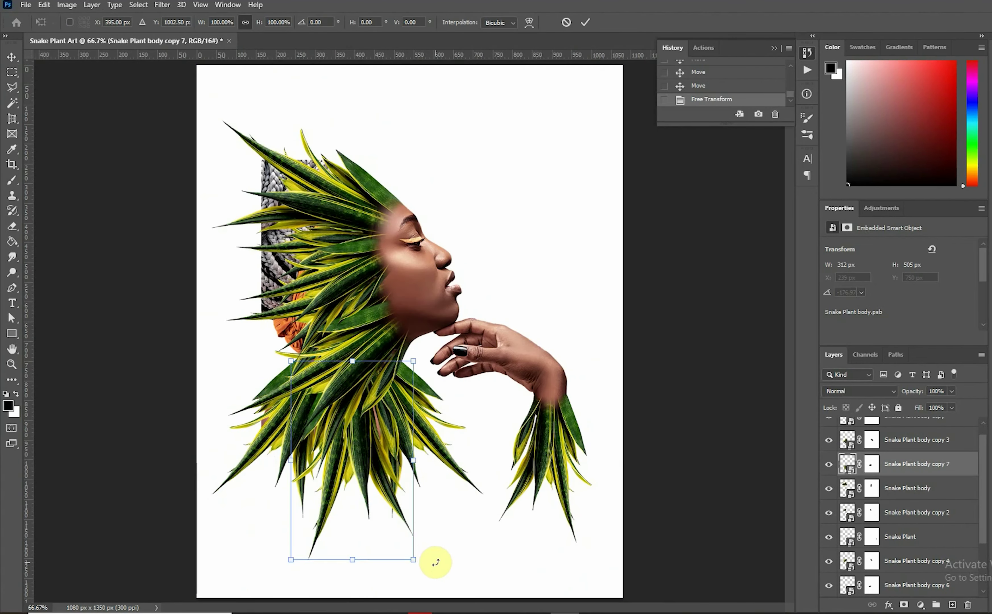
pyautogui.moveTo(359, 451); pyautogui.dragTo(366, 436)
pyautogui.press('Return')
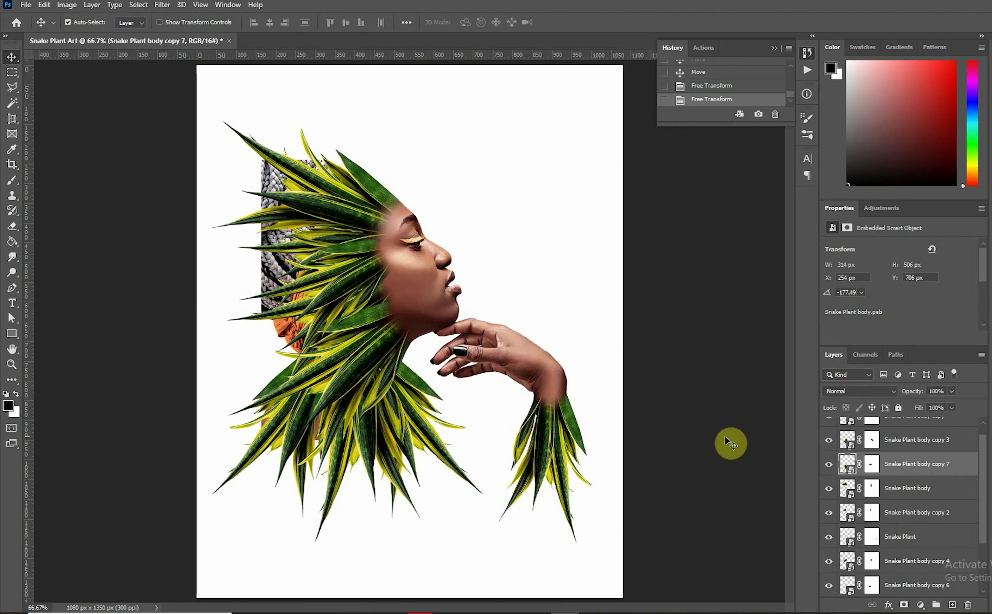
# Convert the masked Model layer to a Smart Object and add a fresh layer mask to it.
pyautogui.scroll(-3, 973, 517)
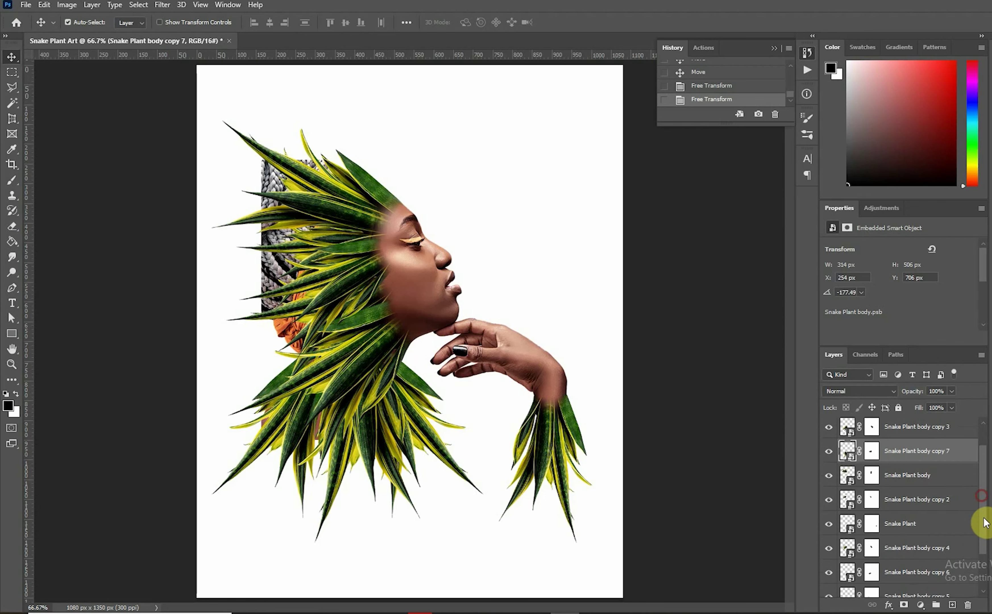
pyautogui.click(894, 562)
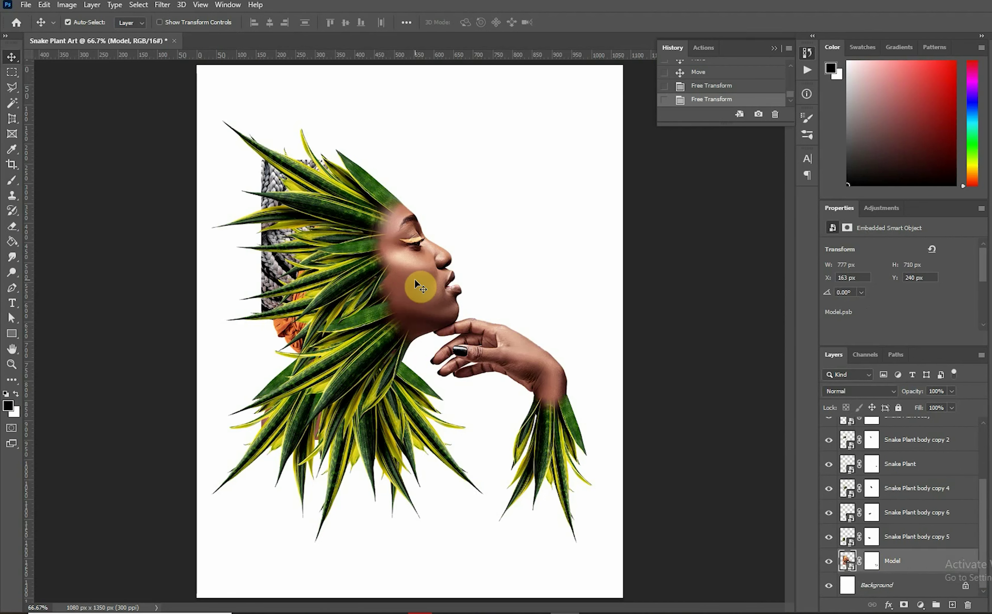
pyautogui.click(921, 569)
pyautogui.rightClick(912, 562)
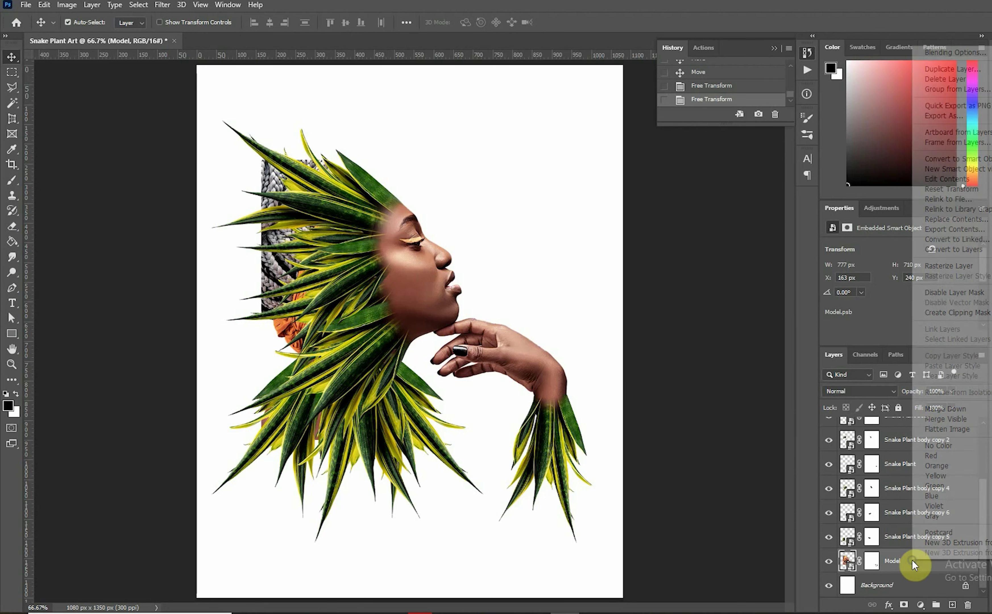
pyautogui.click(938, 159)
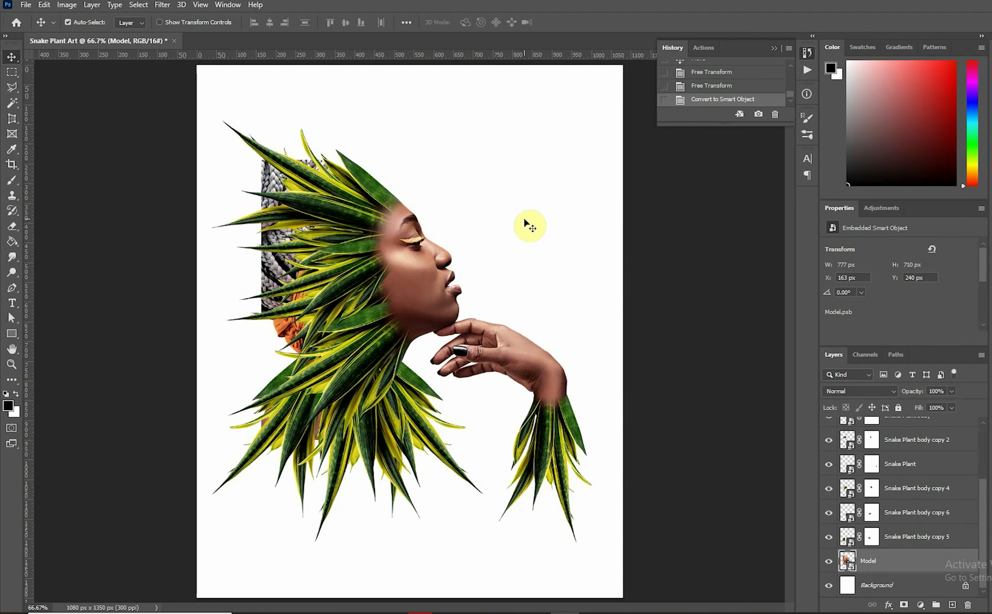
pyautogui.click(903, 607)
# Paint black on the Model mask with the Brush at 100% flow to hide the braids, headscarf and shoulder behind the leaves.
pyautogui.click(12, 180)
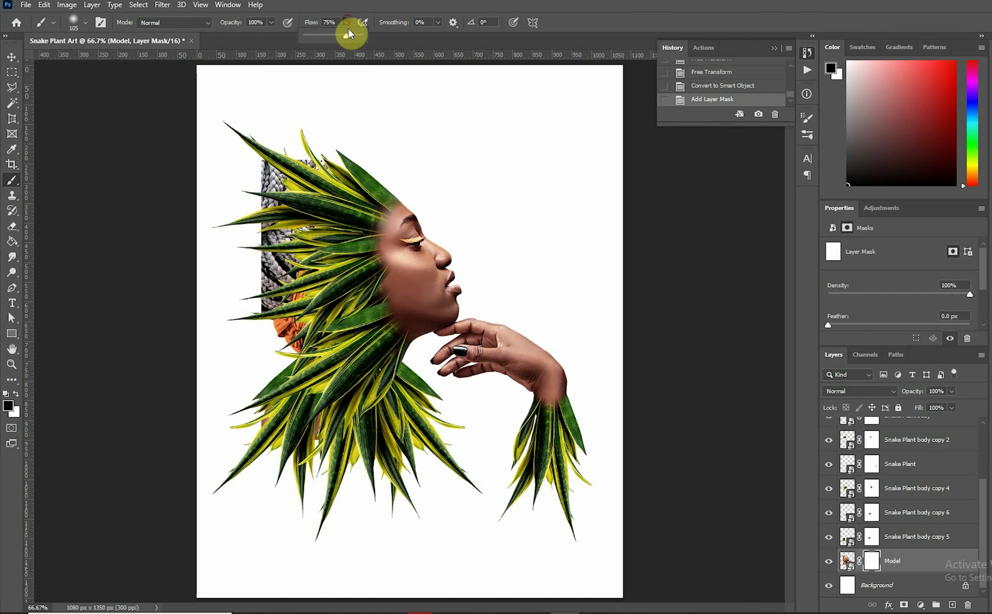
pyautogui.moveTo(325, 160)
pyautogui.mouseDown()
pyautogui.moveTo(281, 207)
pyautogui.moveTo(294, 195)
pyautogui.moveTo(282, 170)
pyautogui.moveTo(282, 198)
pyautogui.moveTo(286, 182)
pyautogui.moveTo(253, 212)
pyautogui.moveTo(263, 259)
pyautogui.moveTo(315, 222)
pyautogui.mouseUp()
pyautogui.moveTo(302, 336)
pyautogui.mouseDown()
pyautogui.moveTo(306, 280)
pyautogui.moveTo(315, 288)
pyautogui.moveTo(306, 248)
pyautogui.mouseUp()
pyautogui.moveTo(302, 245)
pyautogui.mouseDown()
pyautogui.moveTo(283, 276)
pyautogui.moveTo(294, 345)
pyautogui.mouseUp()
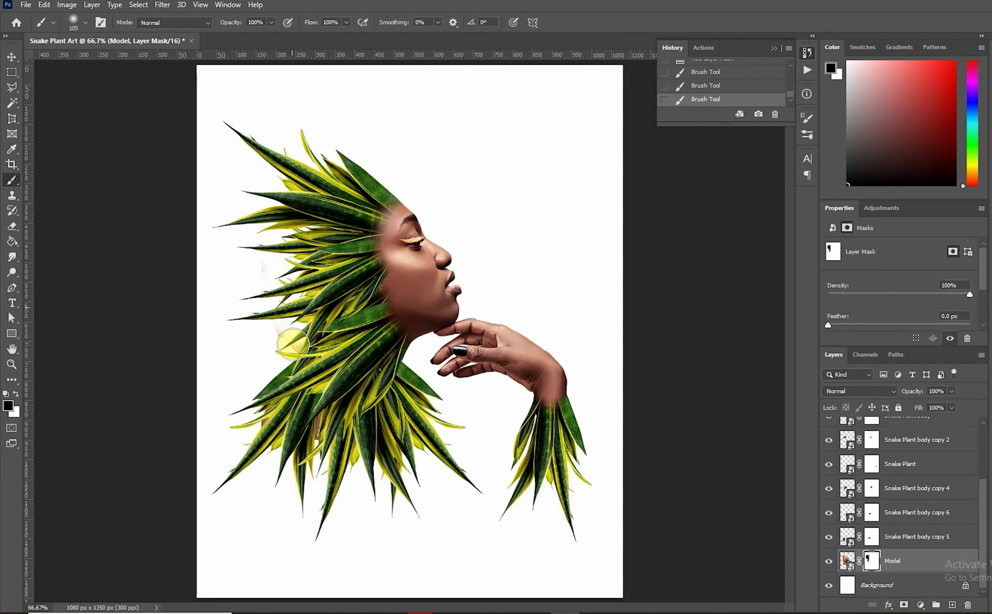
pyautogui.moveTo(287, 389)
pyautogui.mouseDown()
pyautogui.moveTo(269, 413)
pyautogui.moveTo(294, 426)
pyautogui.moveTo(322, 422)
pyautogui.moveTo(328, 446)
pyautogui.moveTo(320, 403)
pyautogui.moveTo(324, 446)
pyautogui.mouseUp()
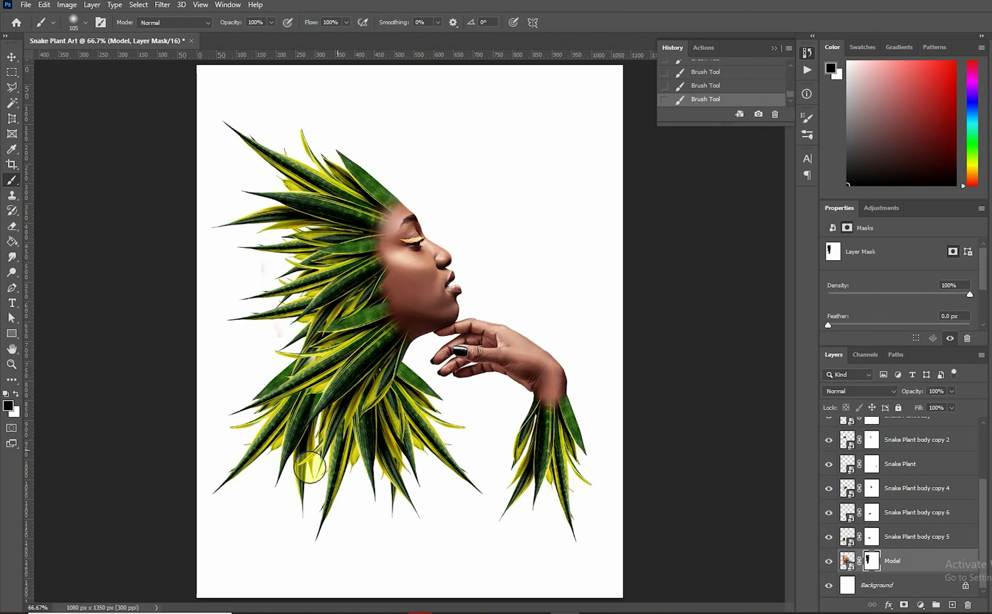
pyautogui.moveTo(227, 500); pyautogui.dragTo(321, 496)
pyautogui.moveTo(318, 485)
pyautogui.mouseDown()
pyautogui.moveTo(333, 526)
pyautogui.moveTo(350, 502)
pyautogui.mouseUp()
pyautogui.moveTo(347, 431)
pyautogui.mouseDown()
pyautogui.moveTo(368, 457)
pyautogui.moveTo(415, 445)
pyautogui.moveTo(393, 474)
pyautogui.moveTo(344, 492)
pyautogui.moveTo(316, 360)
pyautogui.moveTo(244, 496)
pyautogui.moveTo(414, 486)
pyautogui.moveTo(264, 482)
pyautogui.mouseUp()
# Shift the lower leaf clusters slightly and move Snake Plant body copy 7 directly above Model in the layer order.
pyautogui.click(12, 57)
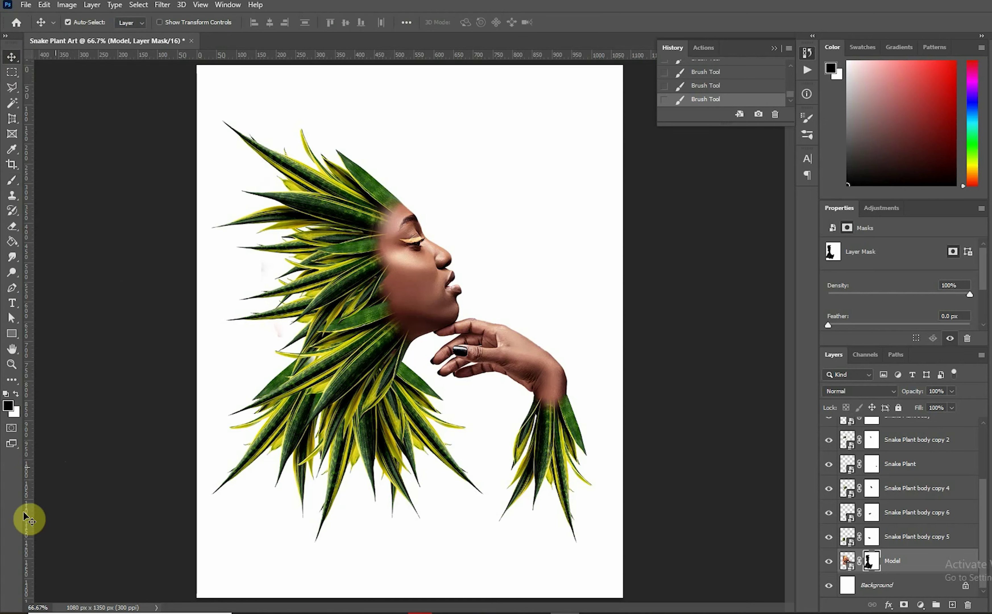
pyautogui.hotkey('ctrl', '+')
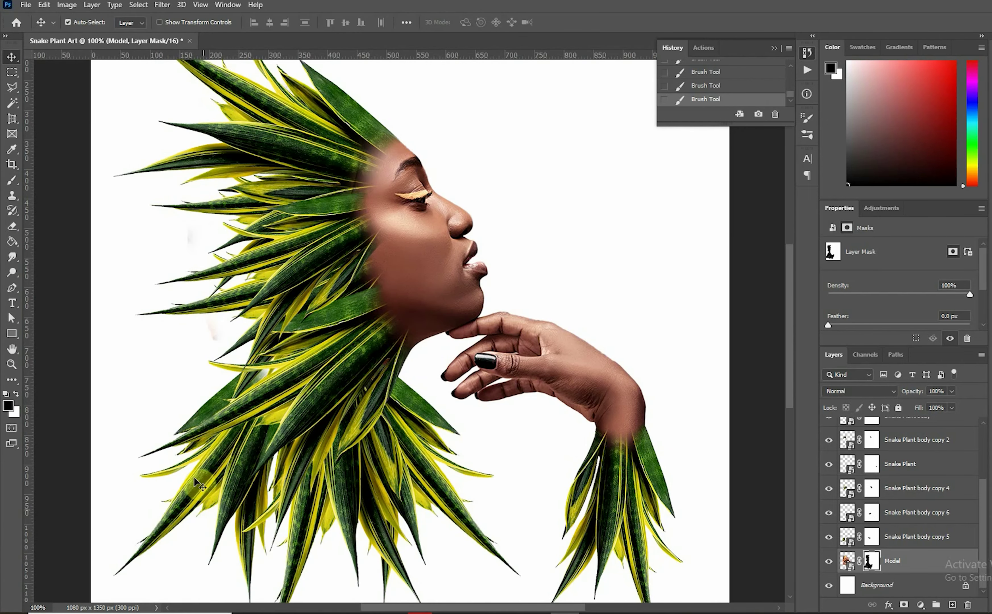
pyautogui.moveTo(214, 407); pyautogui.dragTo(247, 389)
pyautogui.press('Escape')
pyautogui.moveTo(420, 456); pyautogui.dragTo(435, 452)
pyautogui.moveTo(351, 484); pyautogui.dragTo(368, 507)
pyautogui.moveTo(919, 431); pyautogui.dragTo(923, 549)
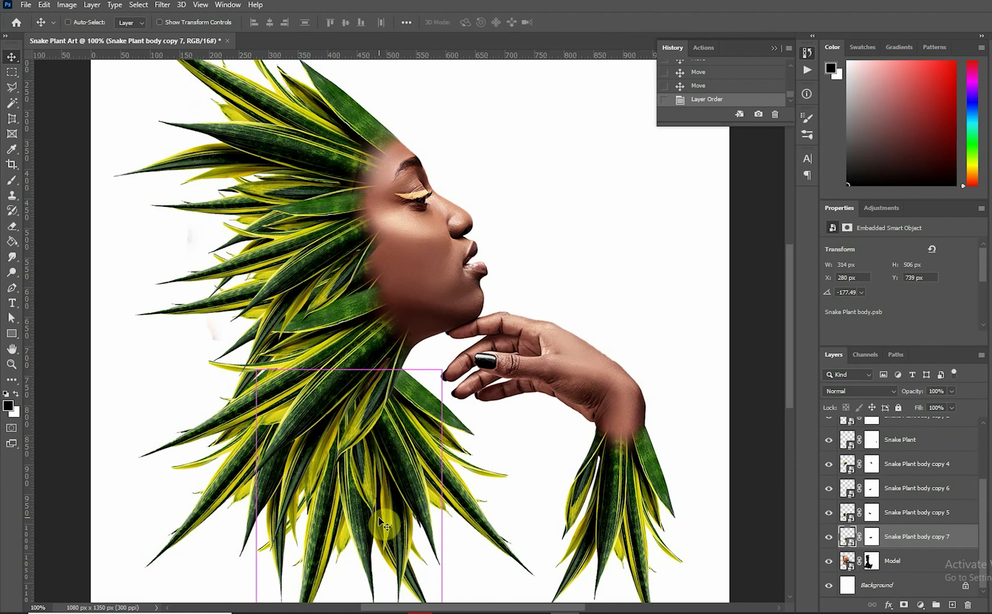
pyautogui.hotkey('ctrl', '-')
pyautogui.hotkey('ctrl', '-')
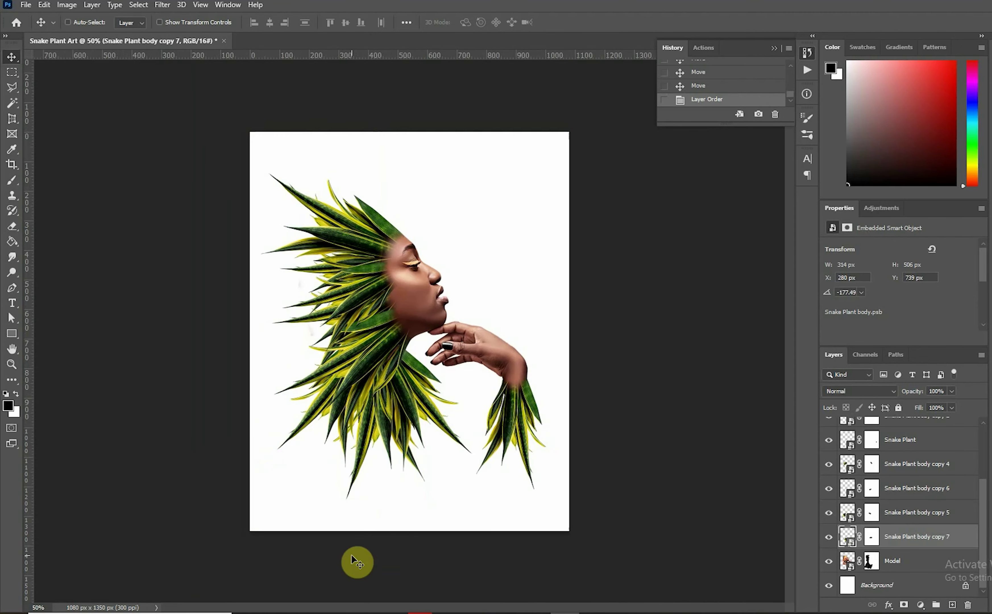
pyautogui.keyDown('ctrl'); pyautogui.click(303, 316); pyautogui.keyUp('ctrl')
pyautogui.moveTo(302, 315); pyautogui.dragTo(325, 323)
pyautogui.hotkey('ctrl', 'z')
pyautogui.hotkey('ctrl', 'z')
pyautogui.hotkey('ctrl', 'z')
# Enlarge Snake Plant body copy 4 to about 550 × 403 px and place it behind the cheek at about X 45, Y 474 px.
pyautogui.hotkey('ctrl', 't')
pyautogui.moveTo(403, 381); pyautogui.dragTo(378, 317)
pyautogui.press('Return')
pyautogui.moveTo(304, 330); pyautogui.dragTo(323, 324)
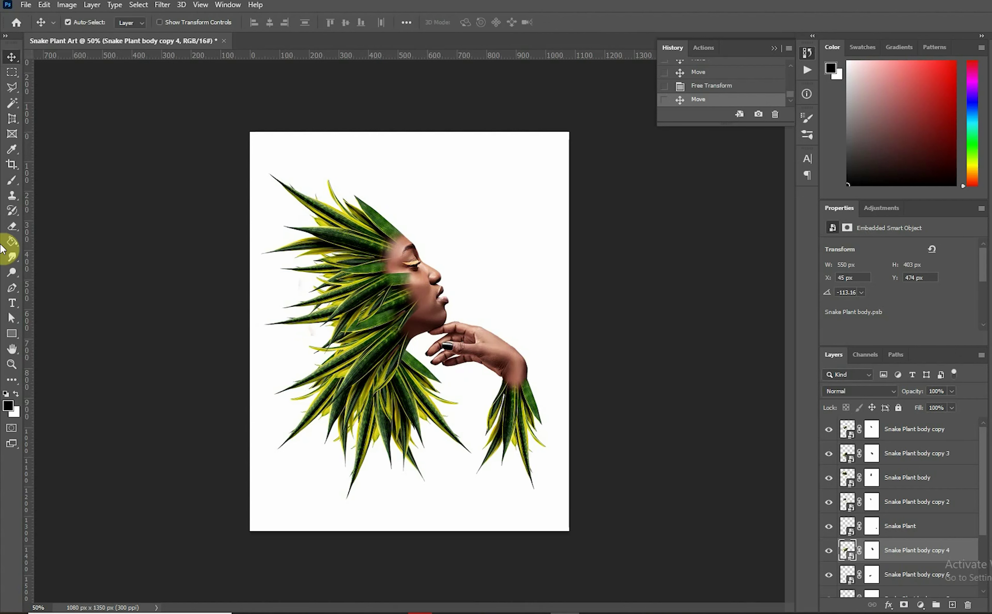
# Paint black on the Snake Plant body copy 4 mask, finishing at 68% opacity and 70% flow, to fade its leaf bases off the cheek.
pyautogui.click(12, 180)
pyautogui.click(872, 550)
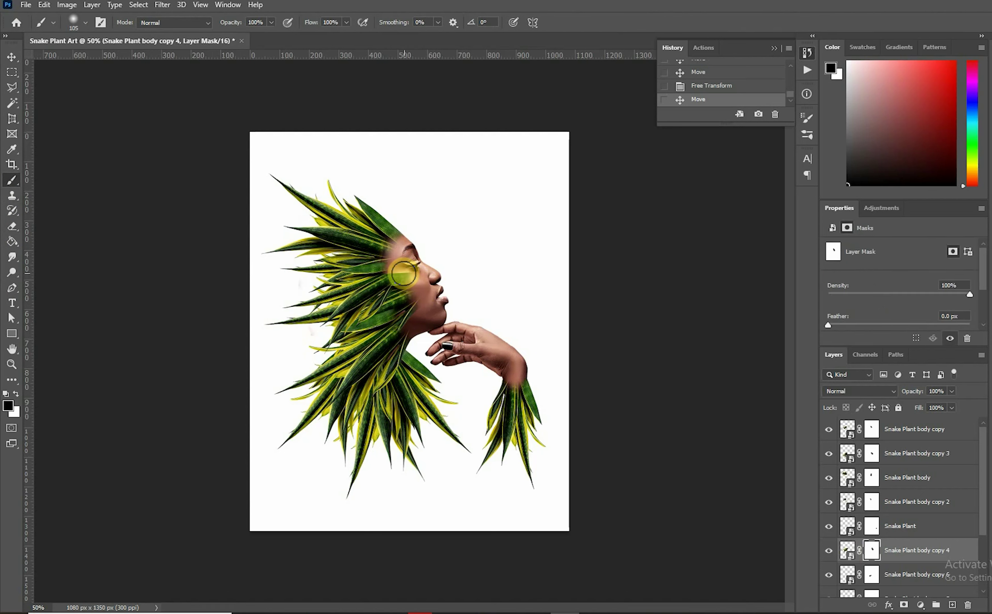
pyautogui.moveTo(394, 280); pyautogui.dragTo(404, 304)
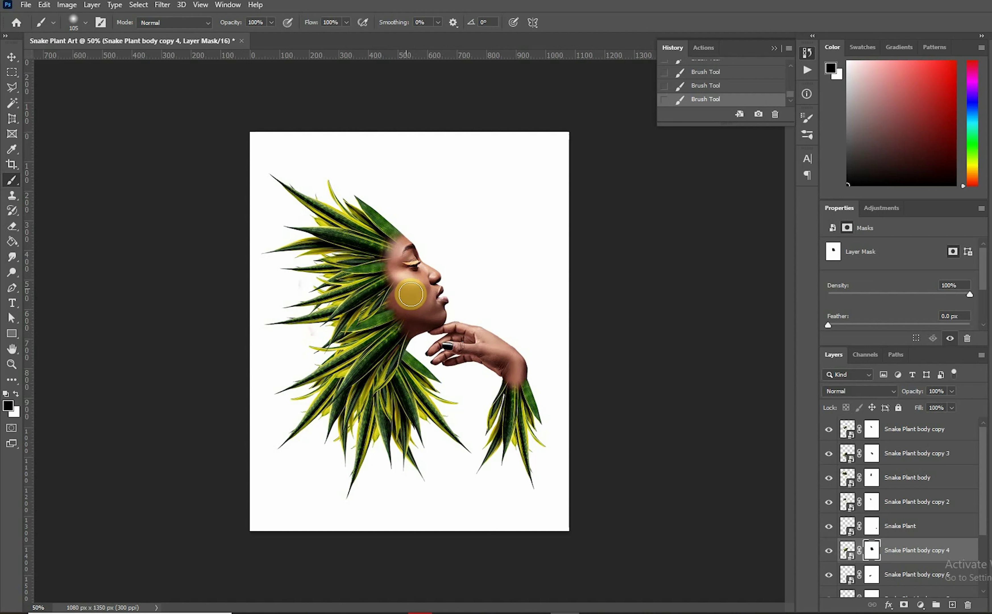
pyautogui.hotkey('ctrl', 'z')
pyautogui.hotkey('ctrl', 'z')
pyautogui.hotkey('ctrl', 'z')
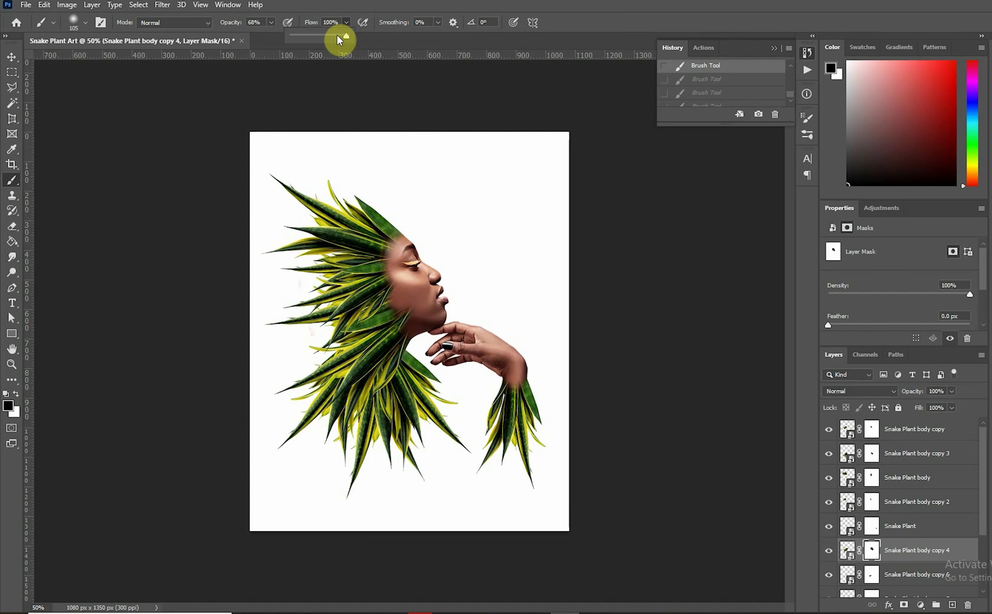
pyautogui.click(388, 288)
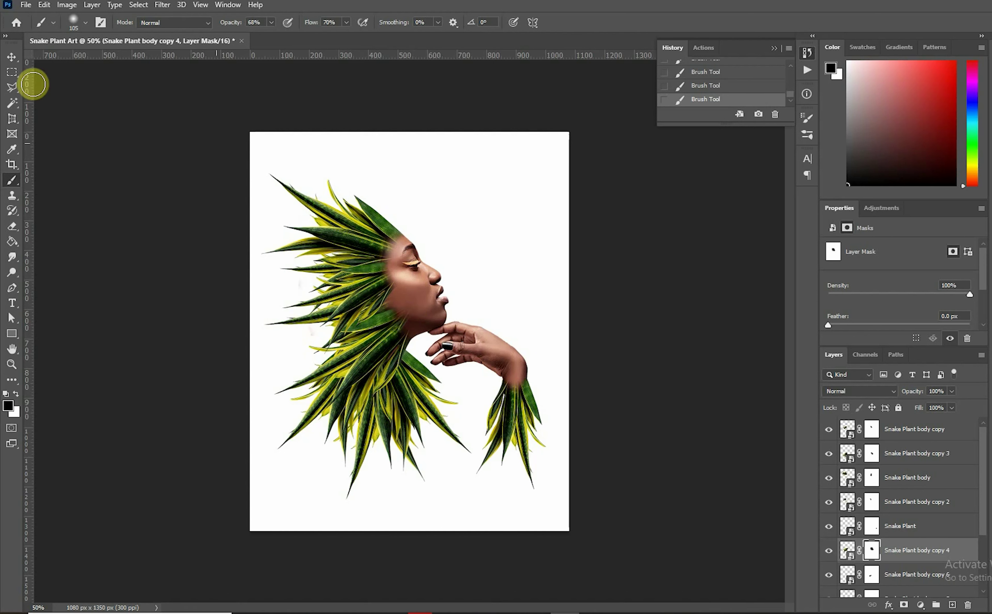
# Convert the masked Model layer to a Smart Object and add a Black & White adjustment layer directly above it.
pyautogui.click(12, 60)
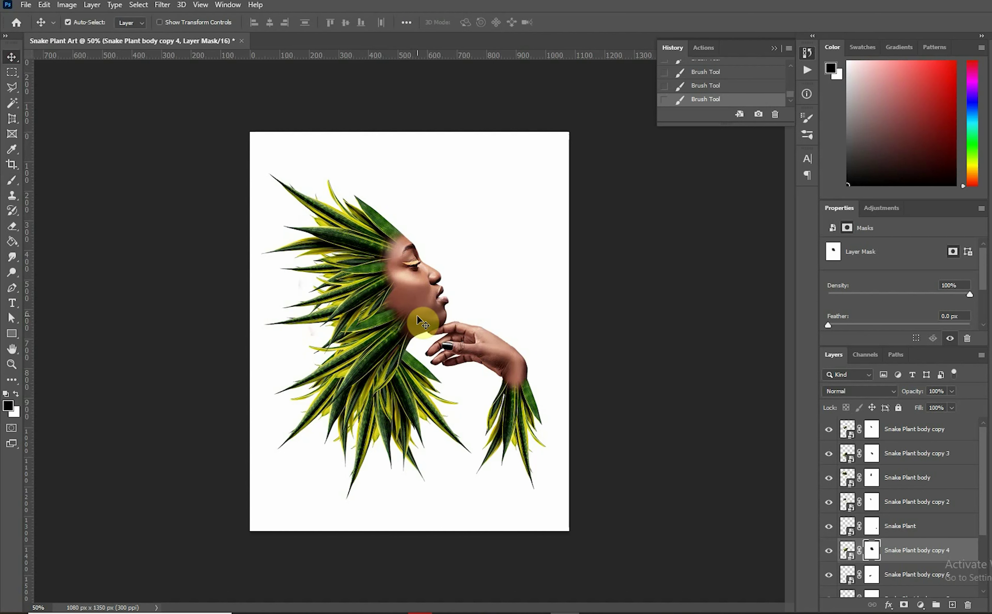
pyautogui.click(411, 292)
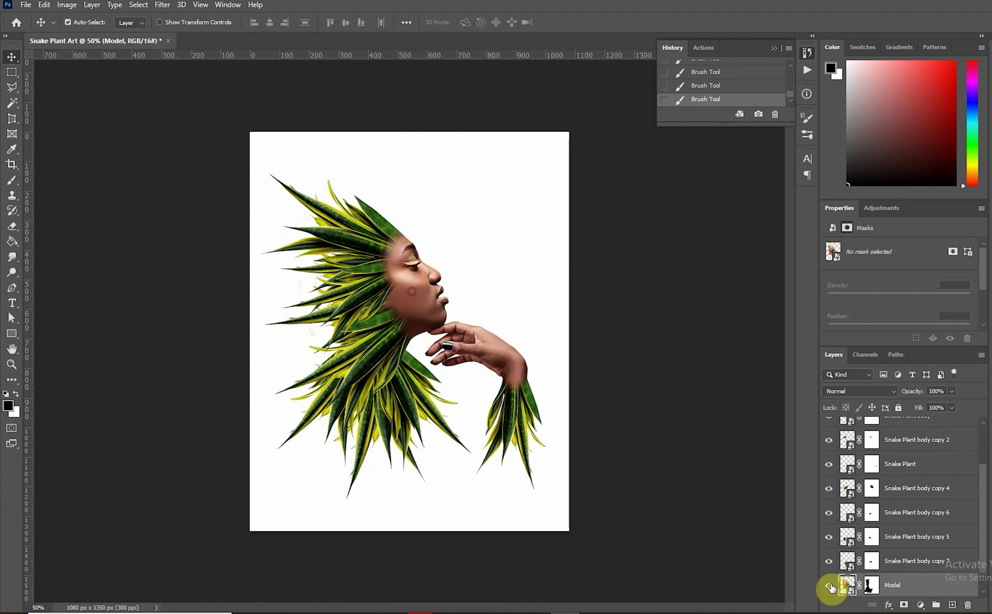
pyautogui.click(896, 591)
pyautogui.rightClick(934, 580)
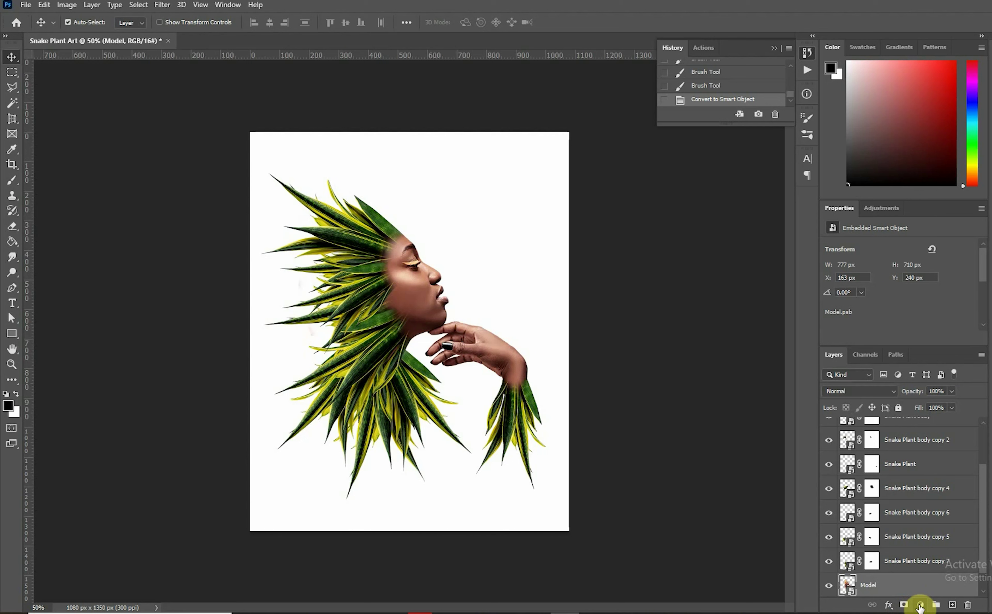
pyautogui.click(921, 606)
pyautogui.rightClick(934, 585)
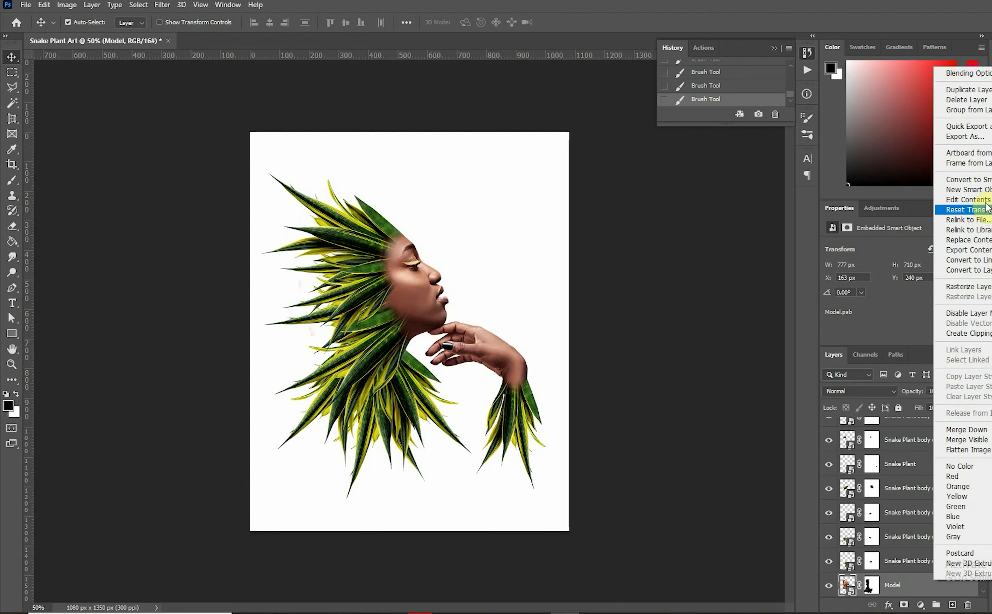
pyautogui.click(988, 178)
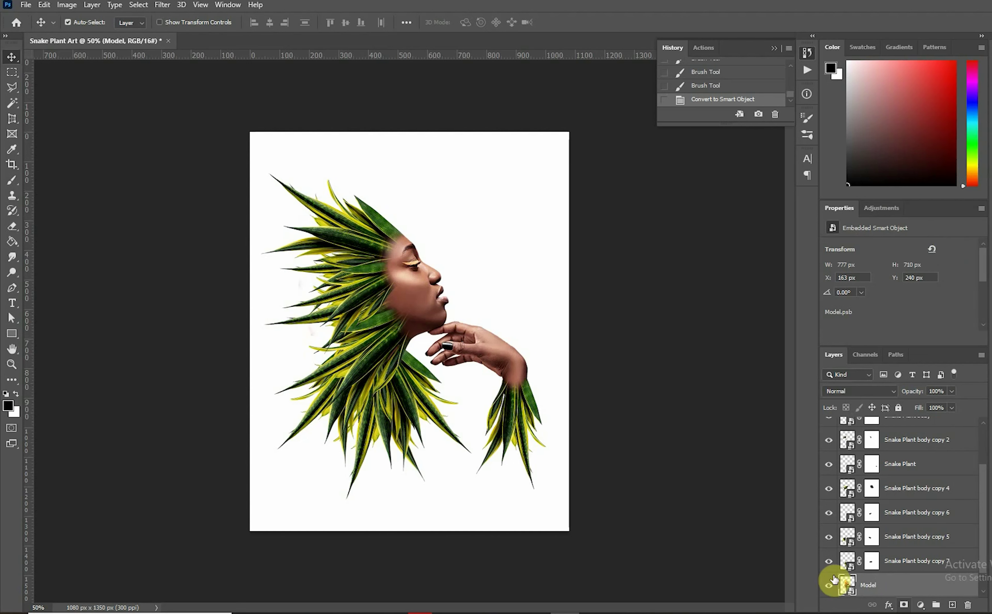
pyautogui.click(920, 605)
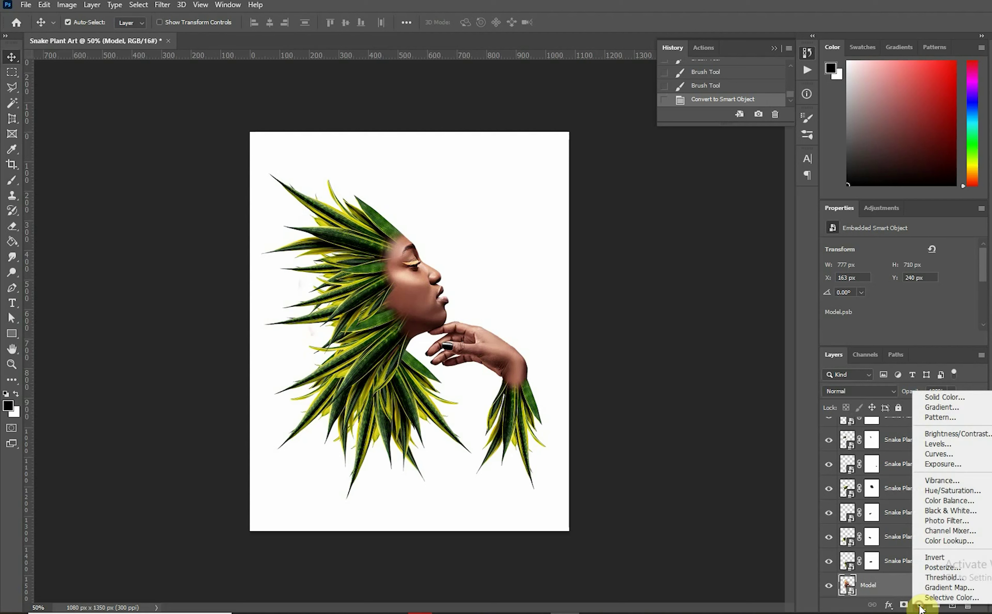
pyautogui.click(958, 513)
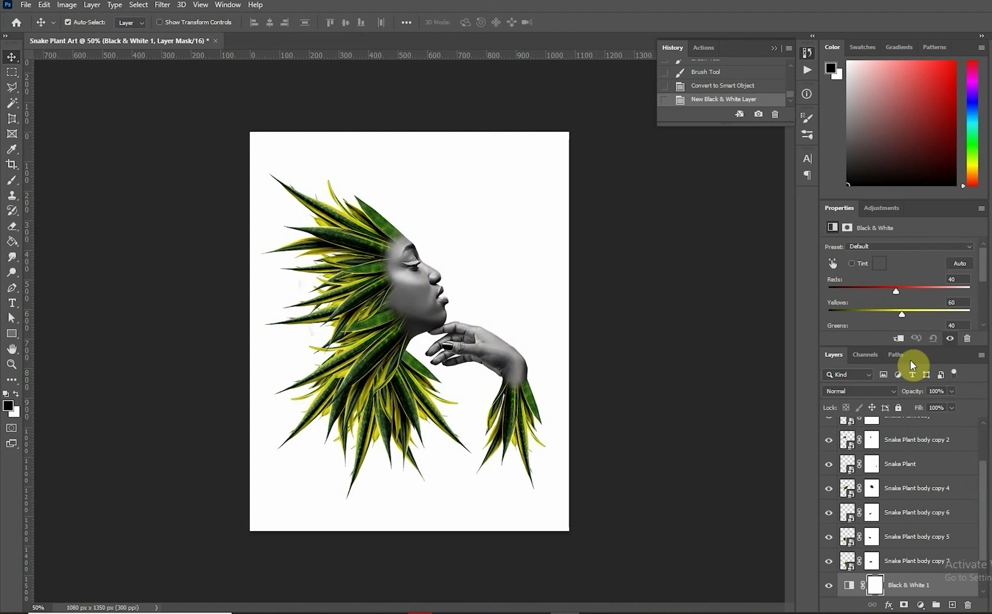
# Darken the model by setting Reds to -17 in the Black & White 1 adjustment.
pyautogui.moveTo(895, 288); pyautogui.dragTo(881, 290)
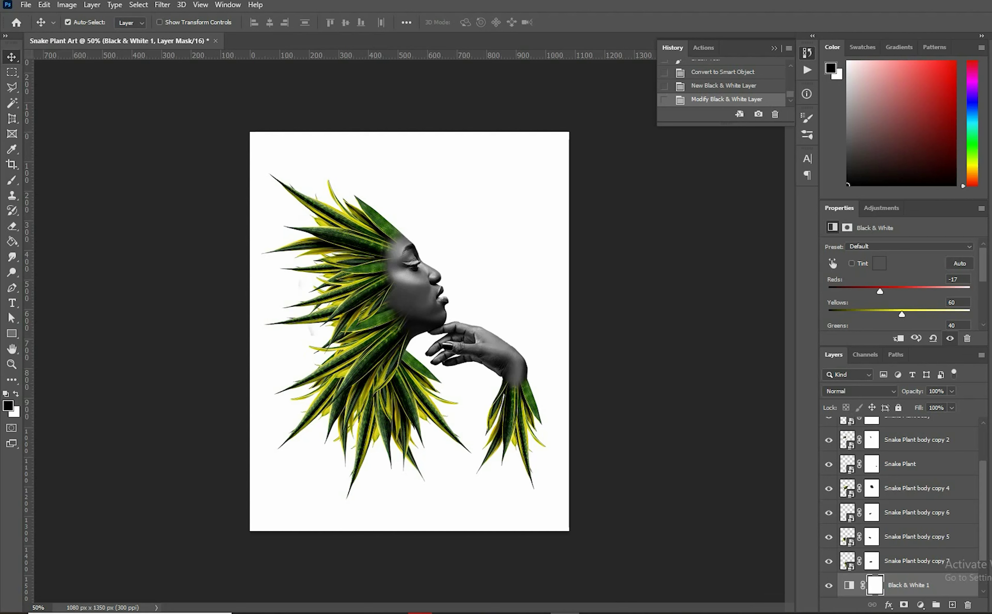
# Unlock the white Background at the base of the layer stack, converting it into a regular layer.
pyautogui.moveTo(980, 483); pyautogui.dragTo(980, 527)
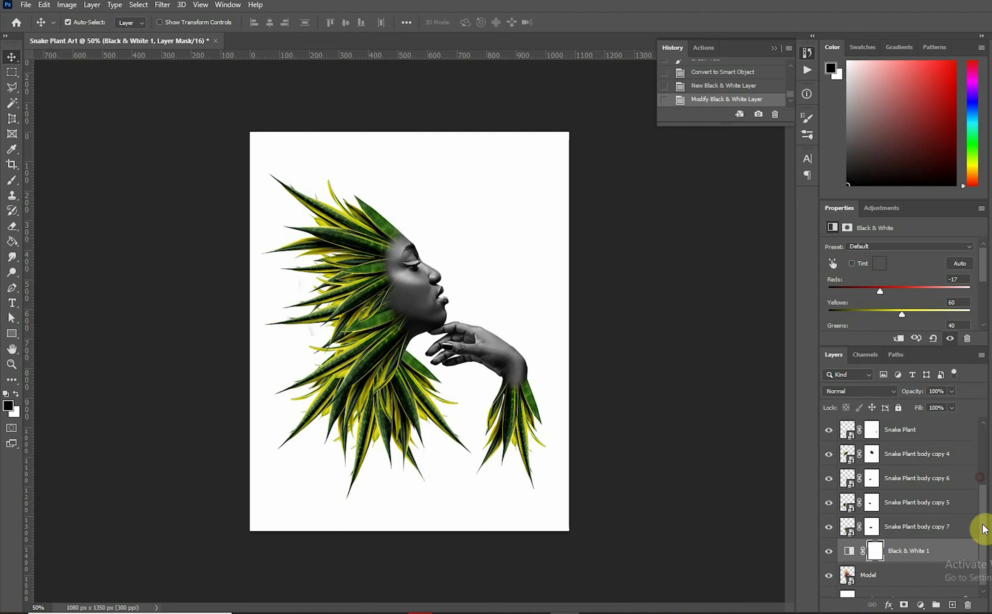
pyautogui.click(895, 585)
pyautogui.click(919, 604)
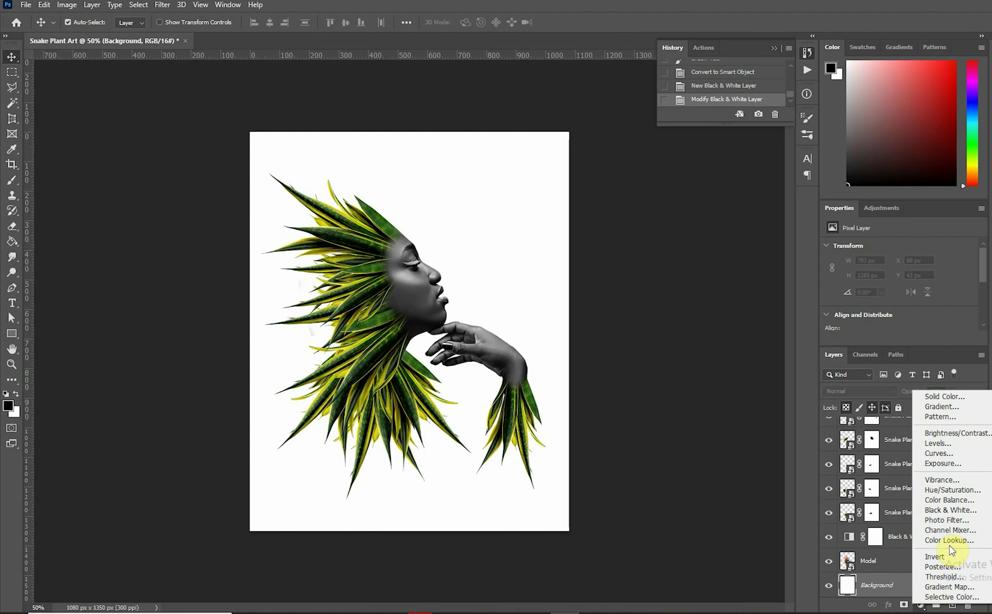
pyautogui.click(907, 594)
pyautogui.click(966, 587)
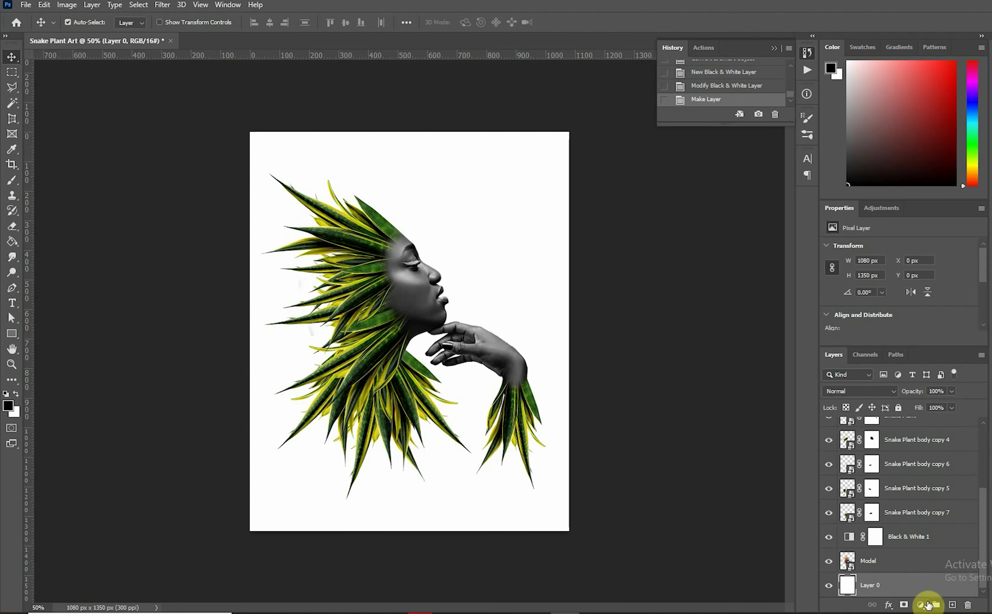
pyautogui.click(889, 606)
pyautogui.click(883, 544)
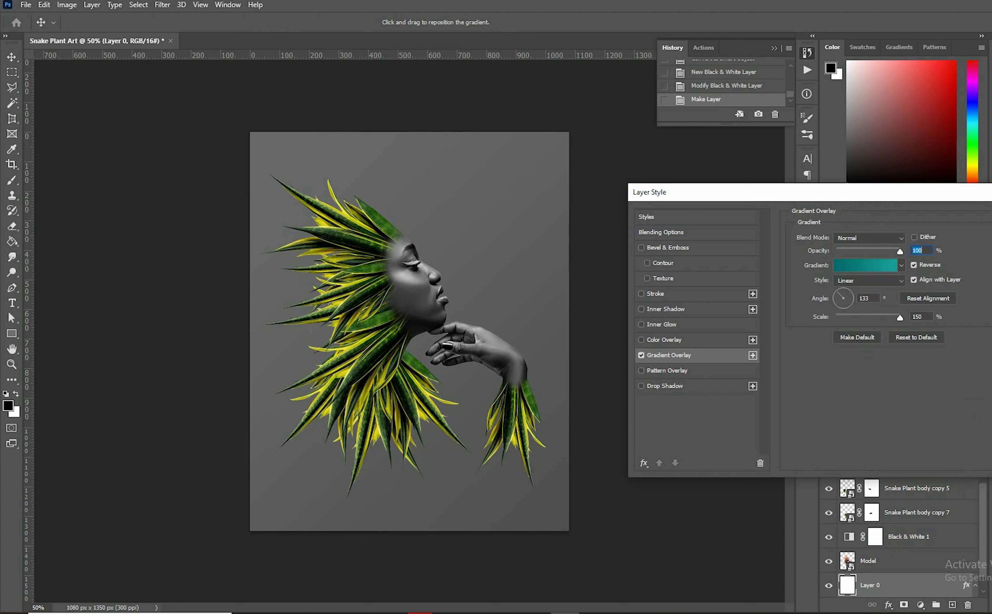
pyautogui.press('Escape')
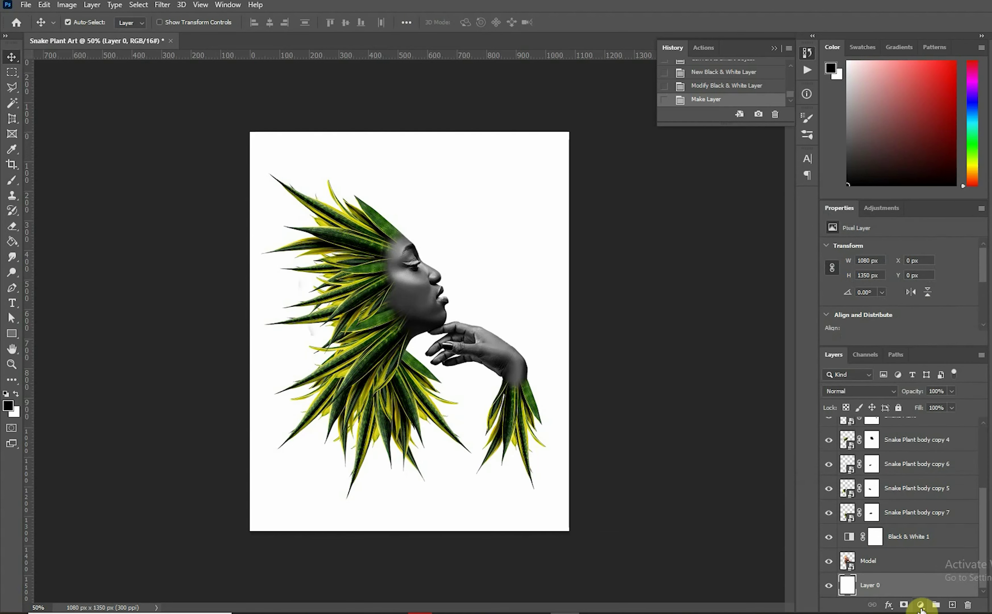